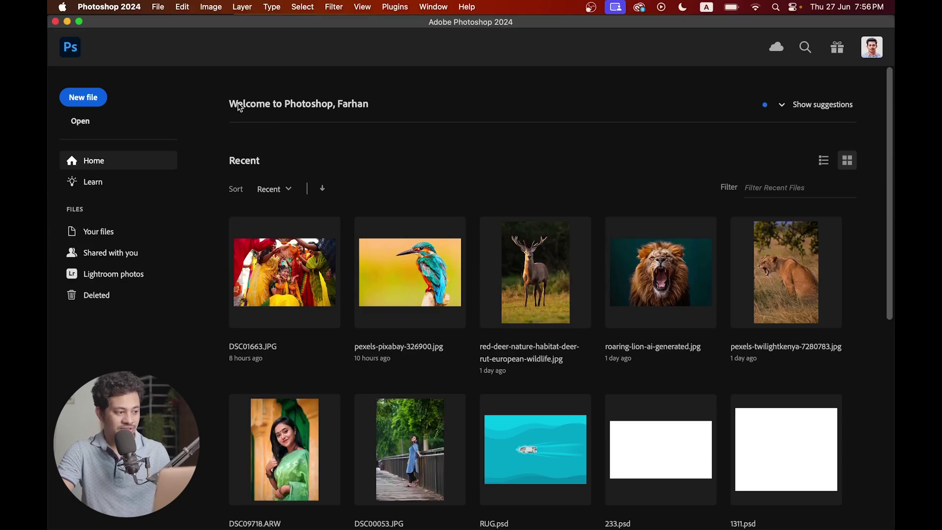
- Create a new 2000 × 2000 px document at 300 ppi
{"action": "left_click", "coordinate": [83, 98]}
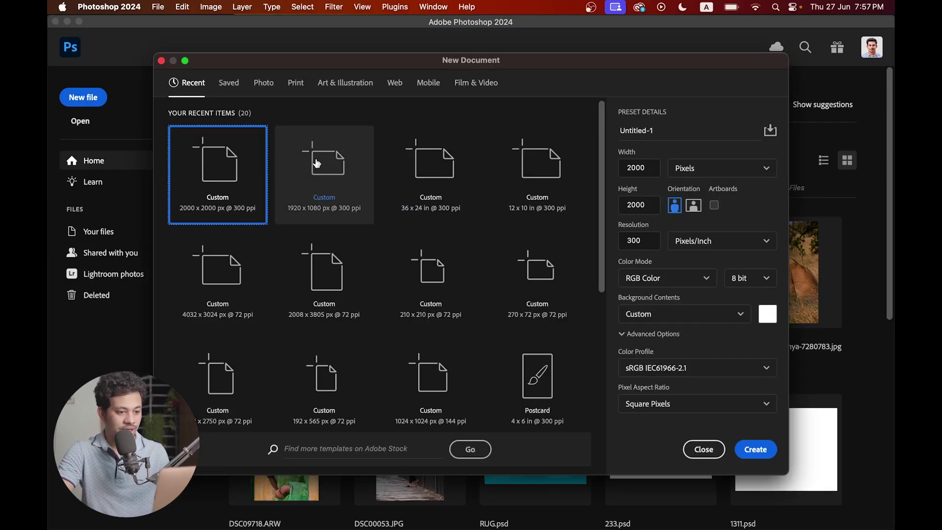
{"action": "left_click", "coordinate": [640, 167]}
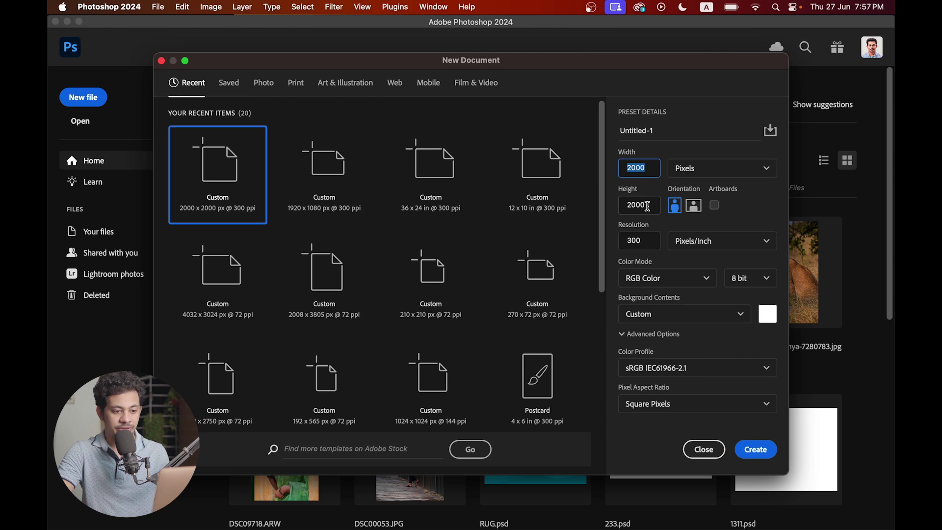
{"action": "left_click", "coordinate": [640, 205]}
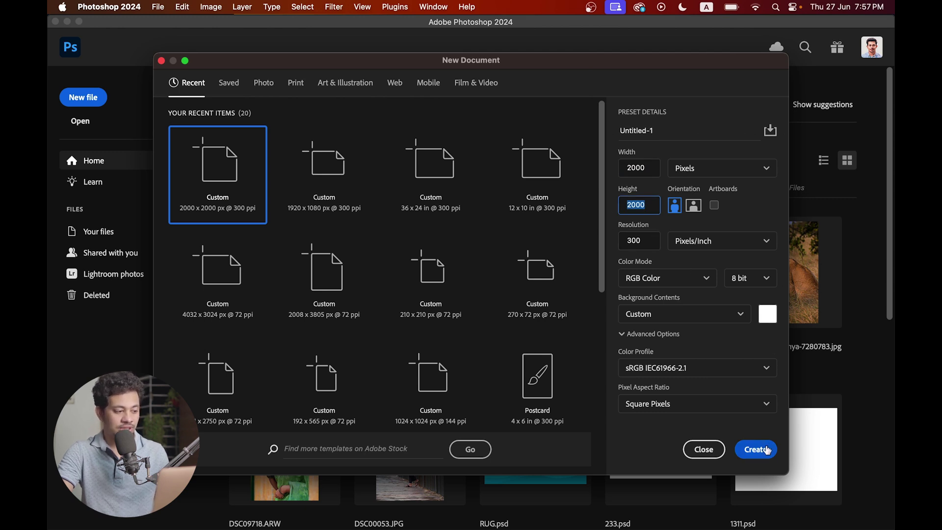
{"action": "left_click", "coordinate": [754, 450]}
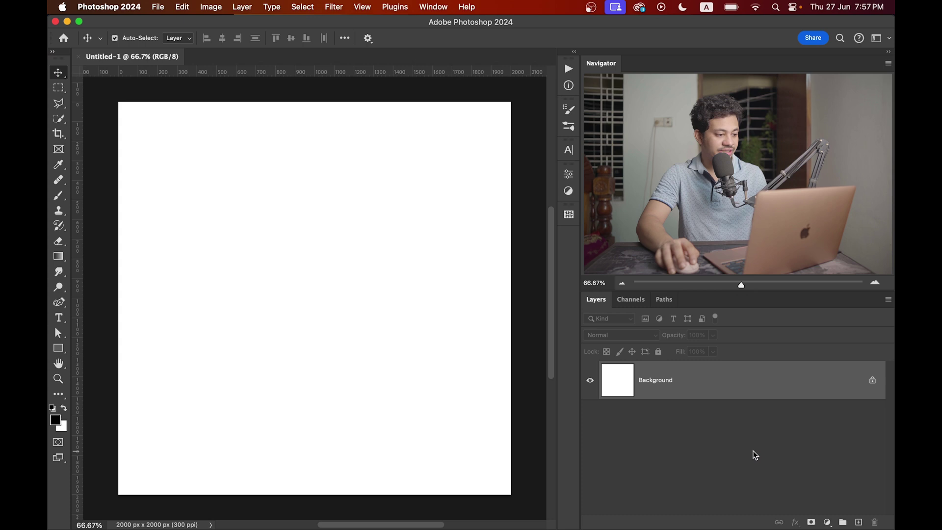
- Place the kingfisher photo embedded and enlarge it to span the canvas width
{"action": "left_click", "coordinate": [158, 7]}
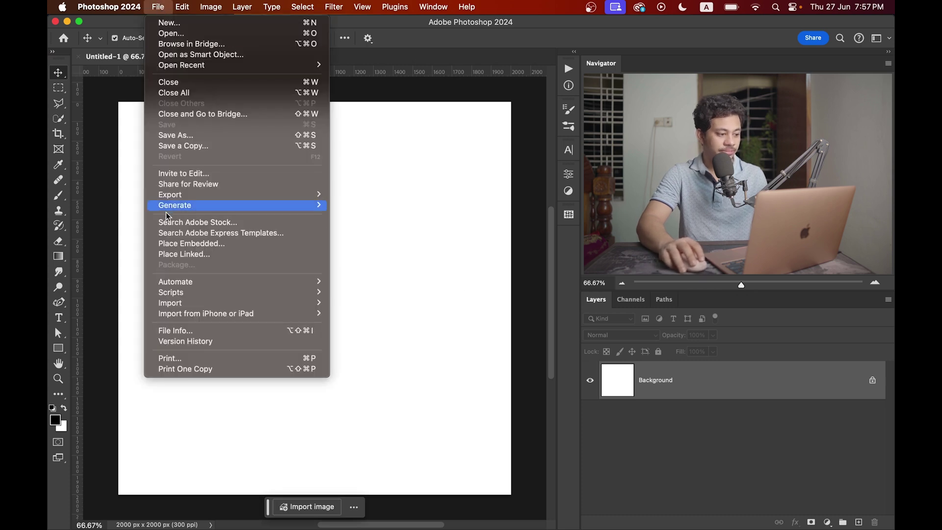
{"action": "left_click", "coordinate": [185, 249]}
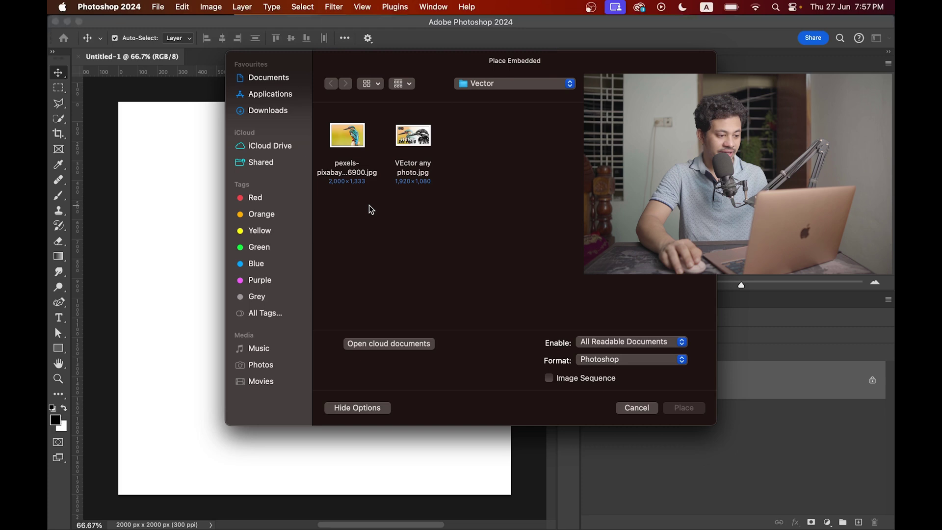
{"action": "double_click", "coordinate": [347, 135]}
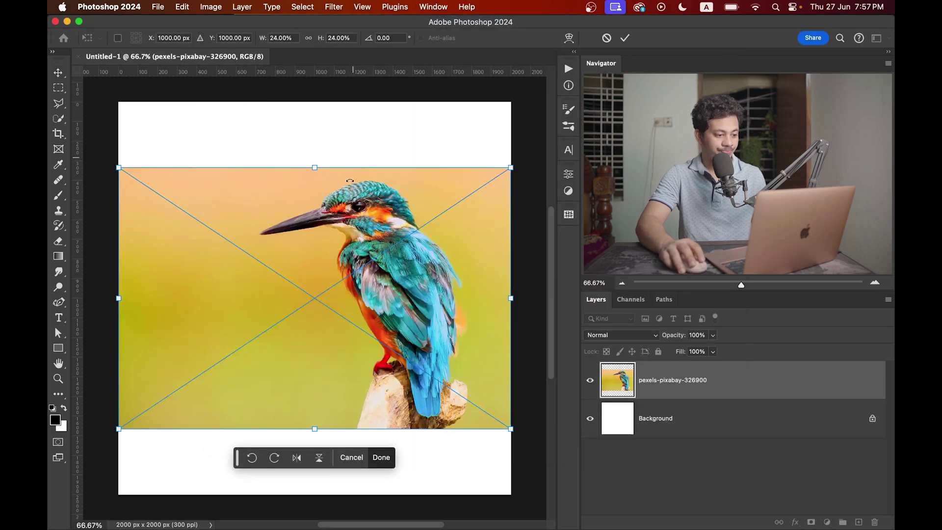
{"action": "left_click_drag", "start_coordinate": [316, 166], "coordinate": [321, 136]}
{"action": "left_click_drag", "start_coordinate": [367, 186], "coordinate": [352, 184]}
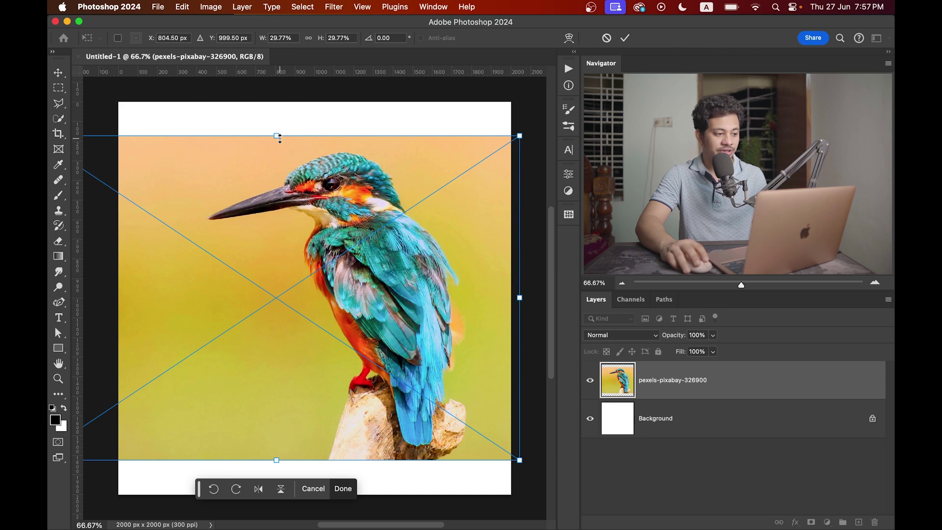
{"action": "left_click_drag", "start_coordinate": [278, 138], "coordinate": [276, 131]}
{"action": "left_click_drag", "start_coordinate": [355, 170], "coordinate": [345, 170]}
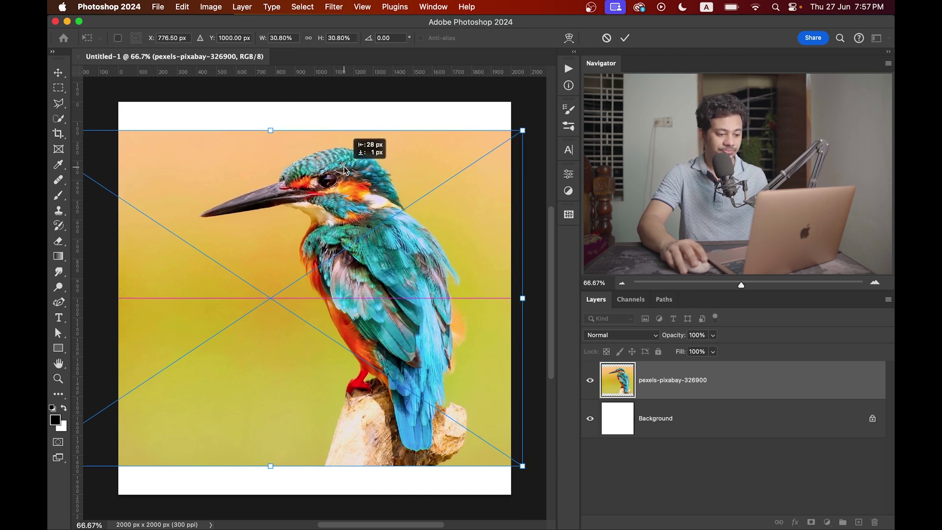
{"action": "key", "text": "Return"}
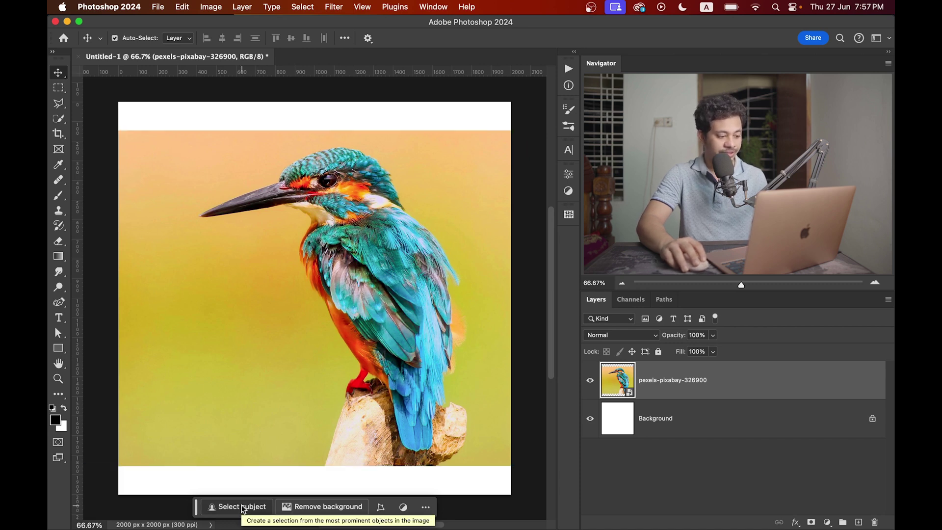
- Auto-select the kingfisher with Select Subject
{"action": "left_click", "coordinate": [243, 508]}
{"action": "scroll", "coordinate": [293, 210], "scroll_direction": "up", "scroll_amount": 6}
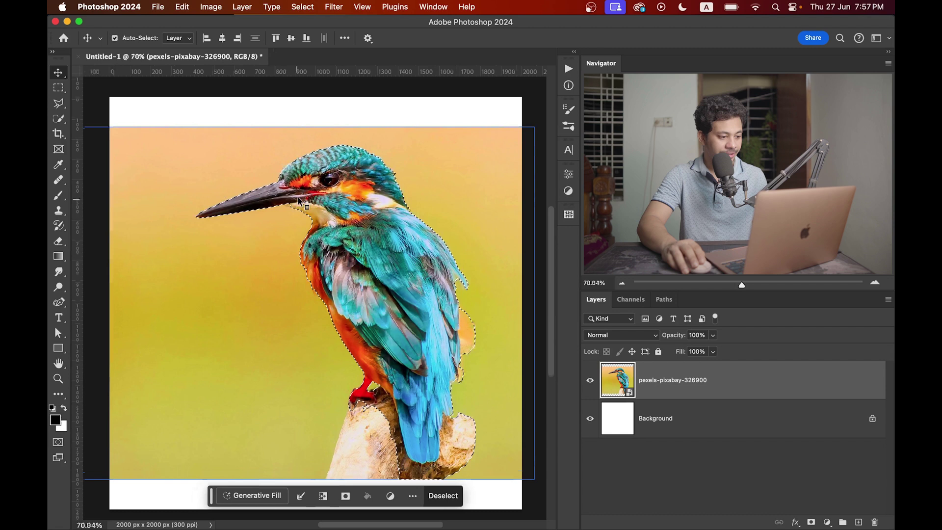
{"action": "scroll", "coordinate": [290, 221], "scroll_direction": "left", "scroll_amount": 2}
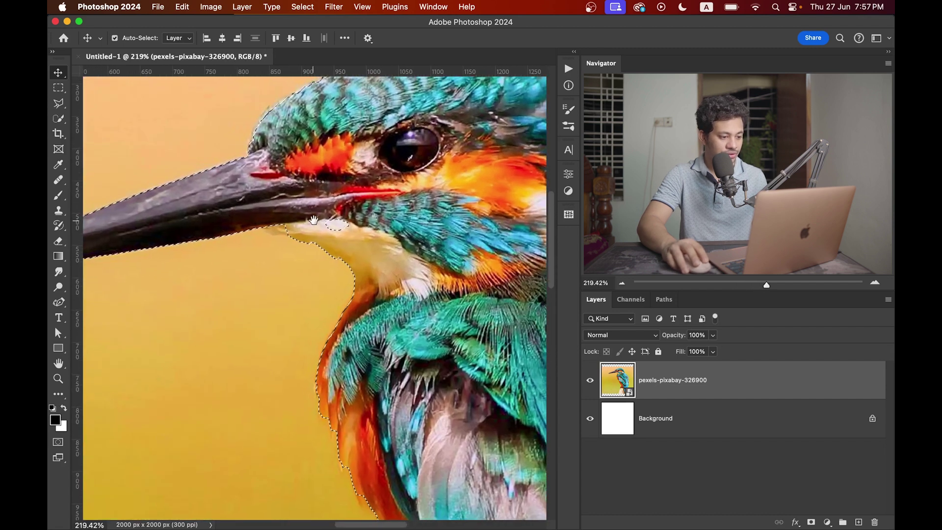
{"action": "scroll", "coordinate": [345, 212], "scroll_direction": "left", "scroll_amount": 3}
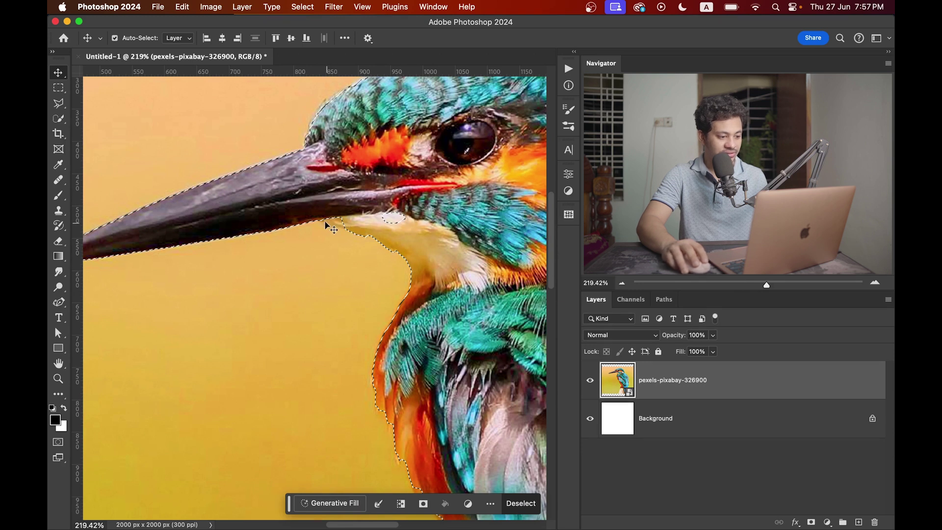
- Add the missed gap under the beak to the selection with the Polygonal Lasso
{"action": "left_click", "coordinate": [58, 103]}
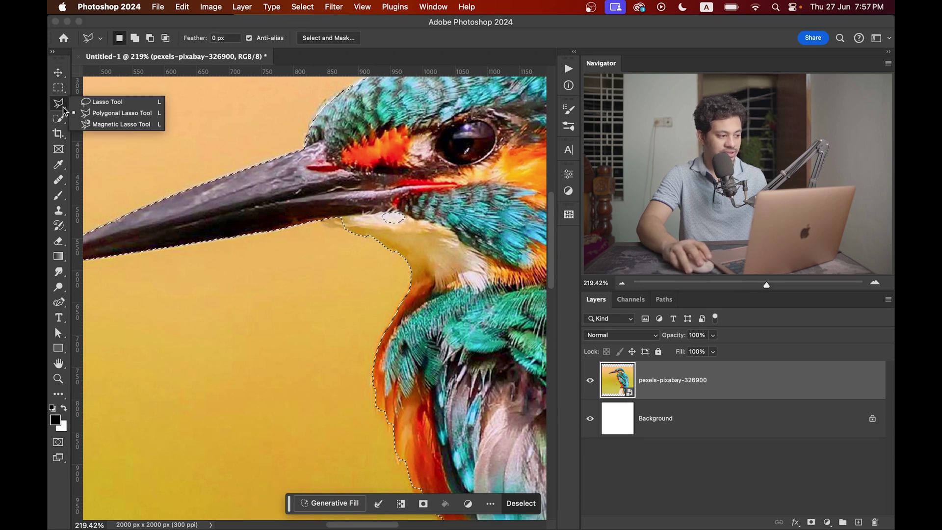
{"action": "left_click", "coordinate": [95, 115]}
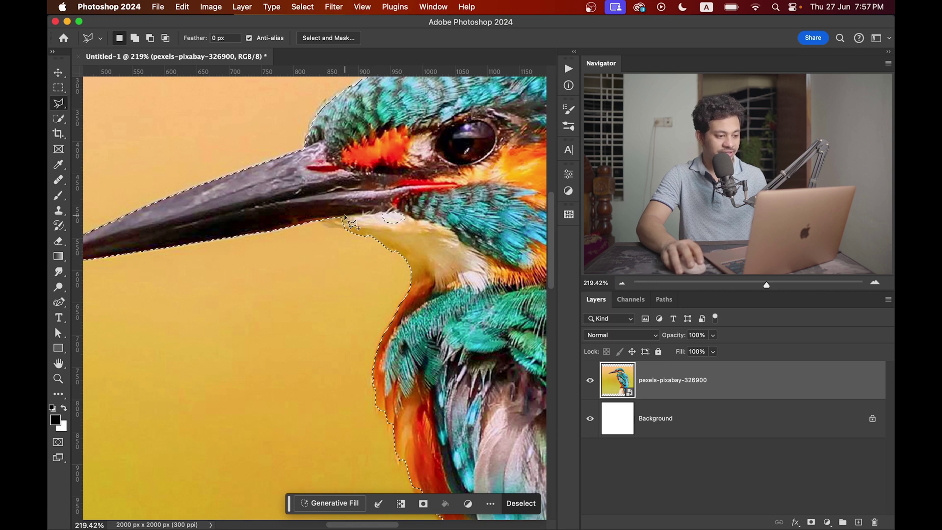
{"action": "key", "text": "shift"}
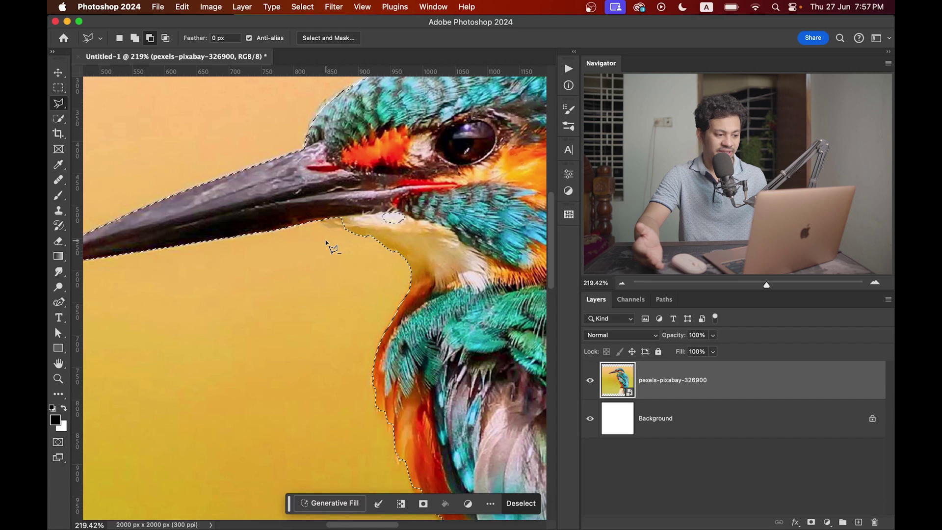
{"action": "key", "text": "alt"}
{"action": "key", "text": "alt"}
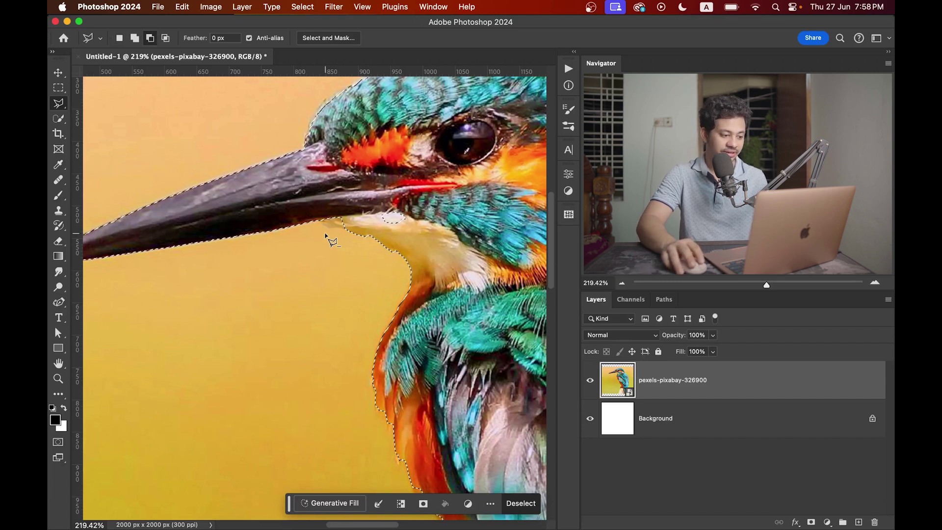
{"action": "key", "text": "shift"}
{"action": "left_click", "coordinate": [317, 218]}
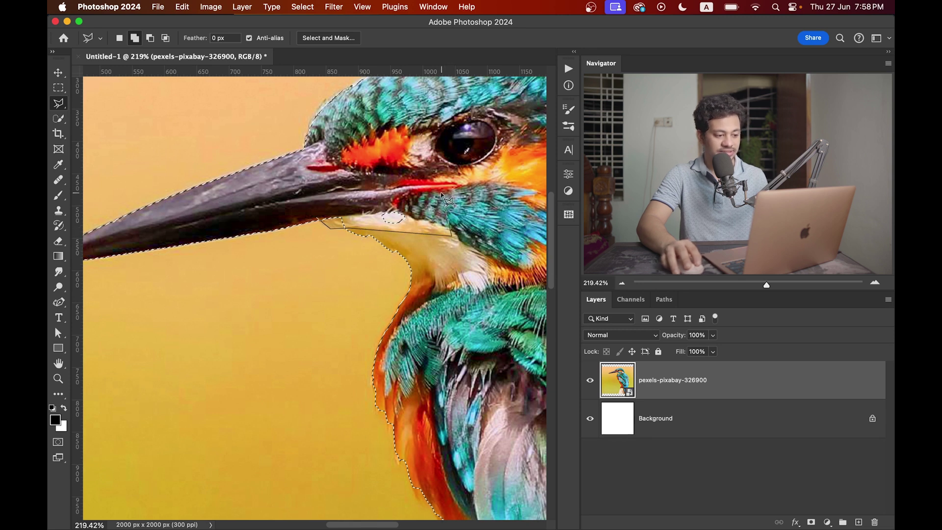
{"action": "left_click", "coordinate": [325, 223]}
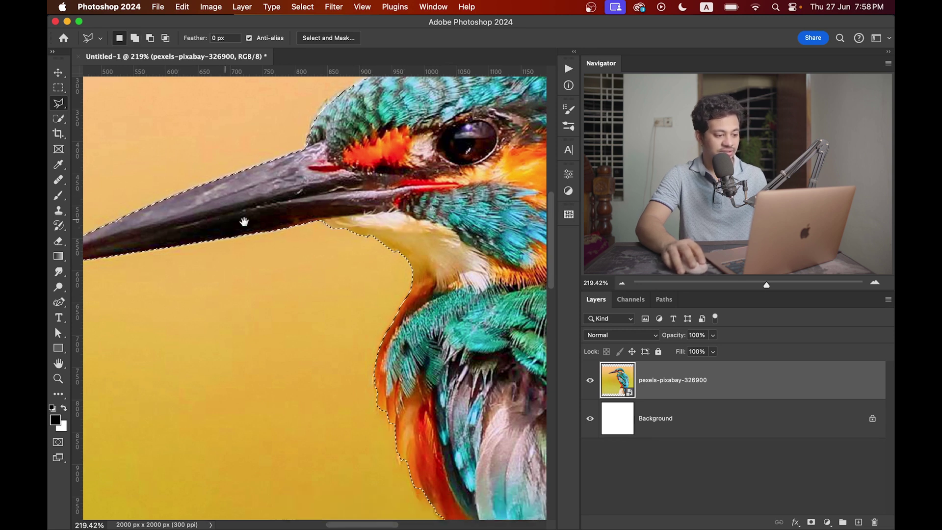
- Add the beak tip to the selection with another Polygonal Lasso outline
{"action": "left_click_drag", "start_coordinate": [243, 219], "coordinate": [347, 219]}
{"action": "scroll", "coordinate": [162, 270], "scroll_direction": "up", "scroll_amount": 2}
{"action": "key", "text": "shift"}
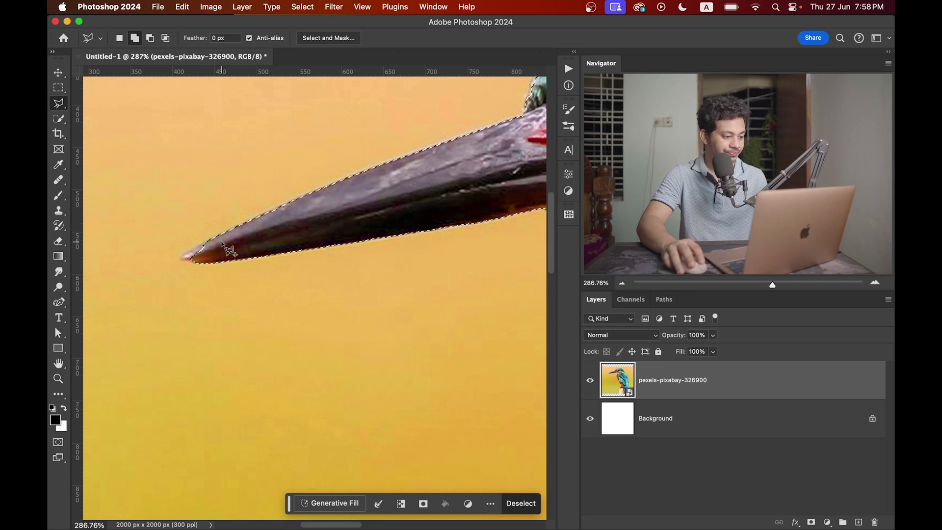
{"action": "left_click", "coordinate": [210, 241]}
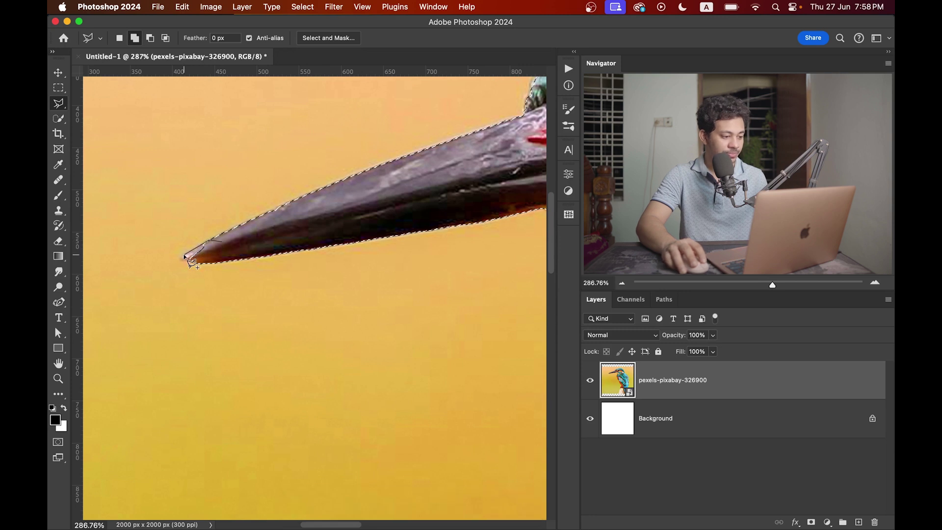
{"action": "left_click", "coordinate": [182, 256]}
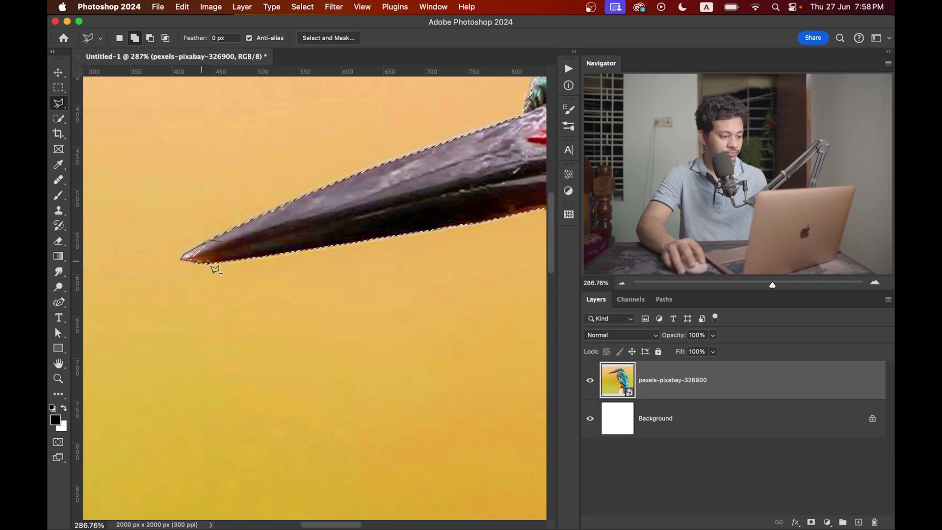
{"action": "left_click", "coordinate": [222, 244]}
{"action": "scroll", "coordinate": [221, 248], "scroll_direction": "down", "scroll_amount": 3}
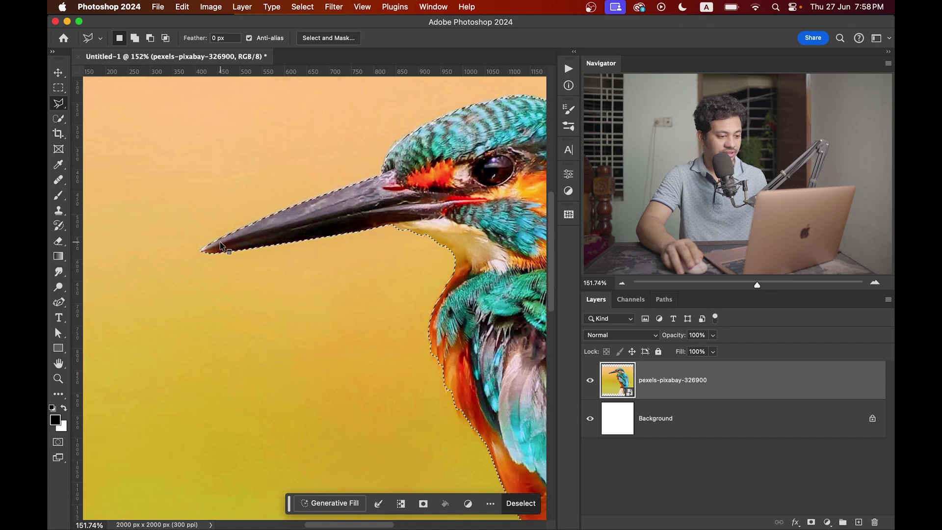
{"action": "scroll", "coordinate": [393, 248], "scroll_direction": "right", "scroll_amount": 5}
{"action": "scroll", "coordinate": [259, 267], "scroll_direction": "down", "scroll_amount": 3}
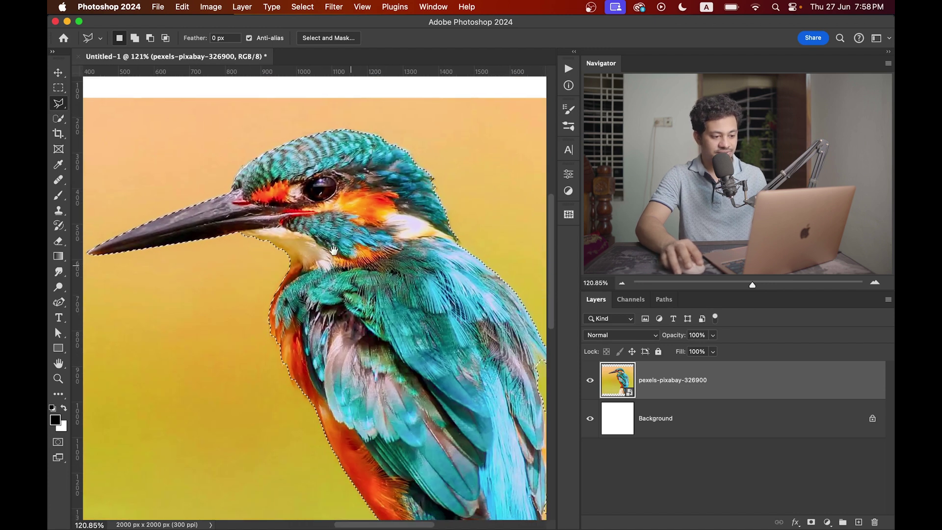
{"action": "scroll", "coordinate": [324, 245], "scroll_direction": "down", "scroll_amount": 5}
{"action": "scroll", "coordinate": [324, 245], "scroll_direction": "down", "scroll_amount": 1}
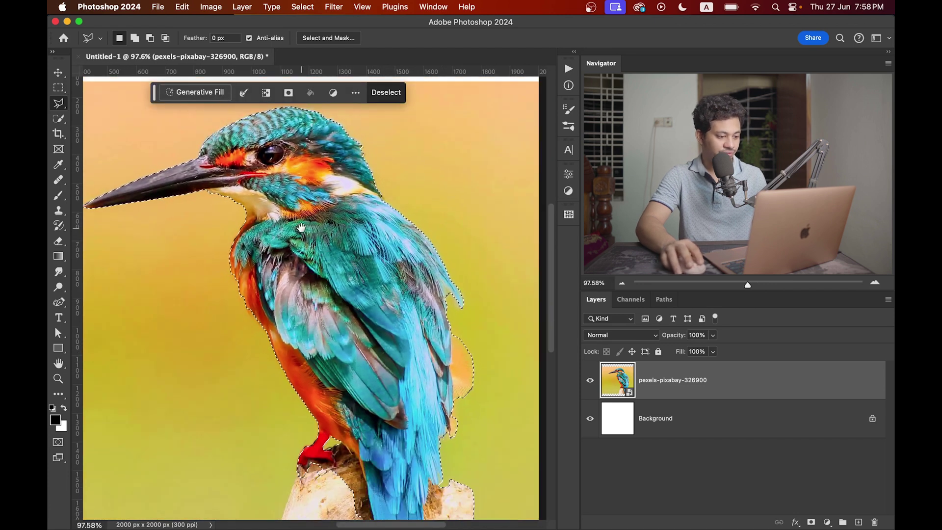
{"action": "scroll", "coordinate": [319, 249], "scroll_direction": "up", "scroll_amount": 2}
{"action": "scroll", "coordinate": [317, 252], "scroll_direction": "down", "scroll_amount": 2}
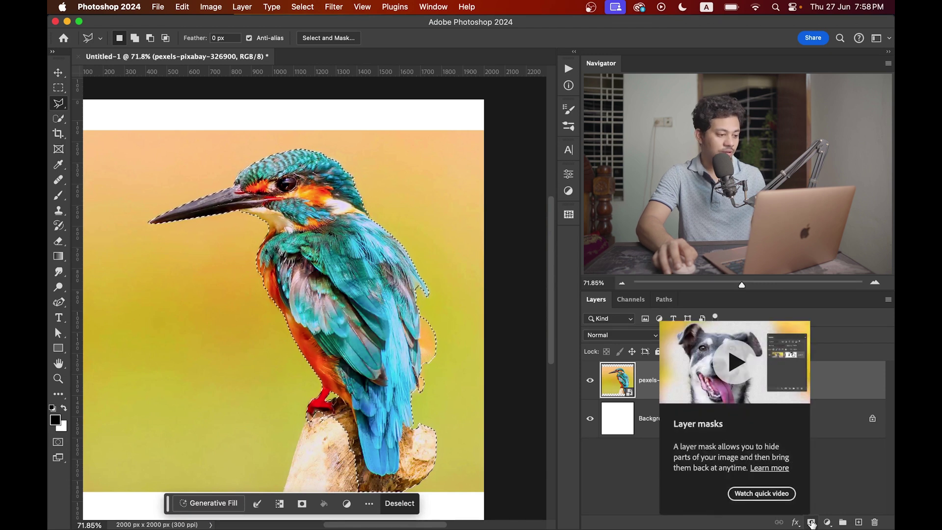
- Add a layer mask from the selection so only the bird and perch remain visible
{"action": "left_click", "coordinate": [811, 524]}
{"action": "scroll", "coordinate": [417, 294], "scroll_direction": "left", "scroll_amount": 3}
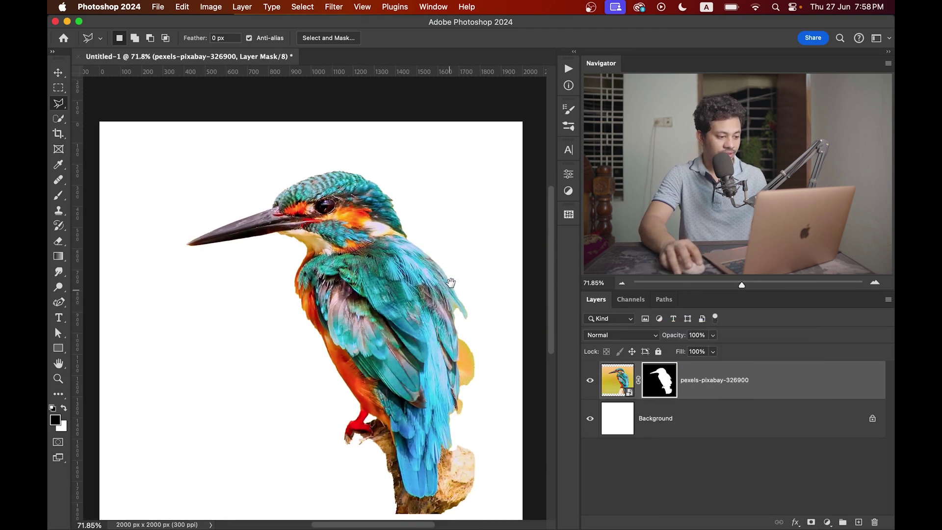
{"action": "scroll", "coordinate": [407, 233], "scroll_direction": "down", "scroll_amount": 2}
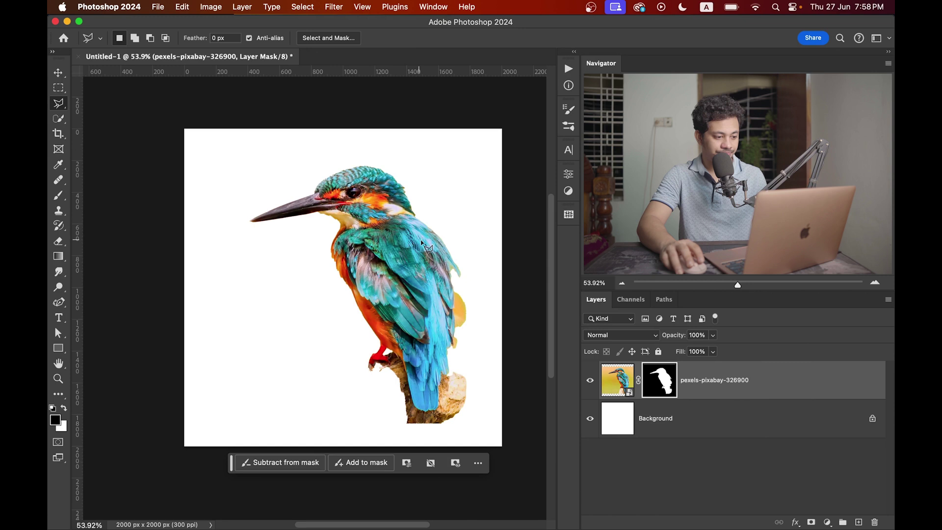
{"action": "scroll", "coordinate": [413, 248], "scroll_direction": "right", "scroll_amount": 2}
{"action": "scroll", "coordinate": [412, 260], "scroll_direction": "up", "scroll_amount": 1}
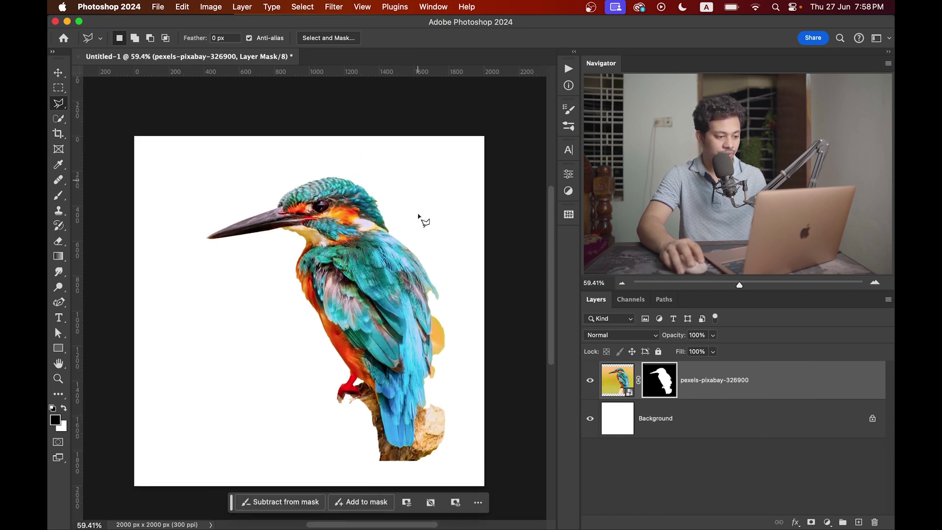
{"action": "left_click_drag", "start_coordinate": [407, 246], "coordinate": [377, 245]}
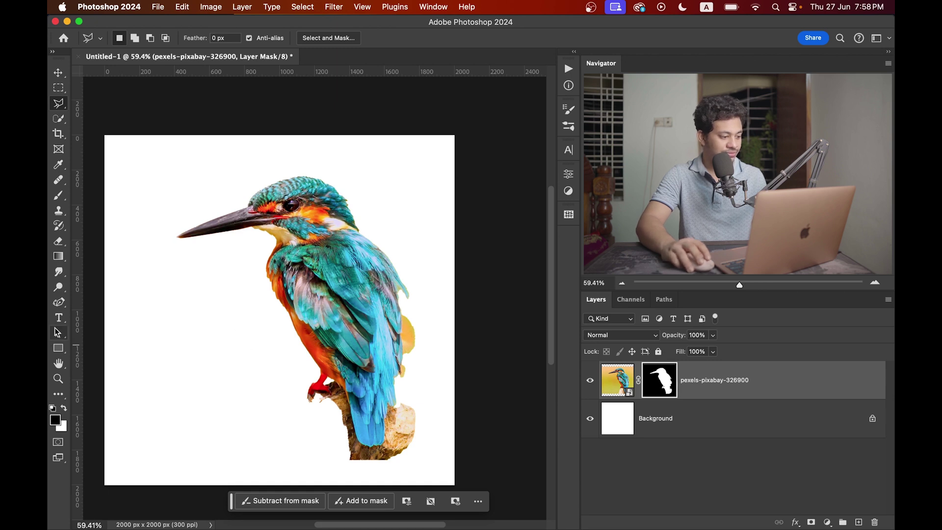
{"action": "left_click_drag", "start_coordinate": [59, 302], "coordinate": [105, 336]}
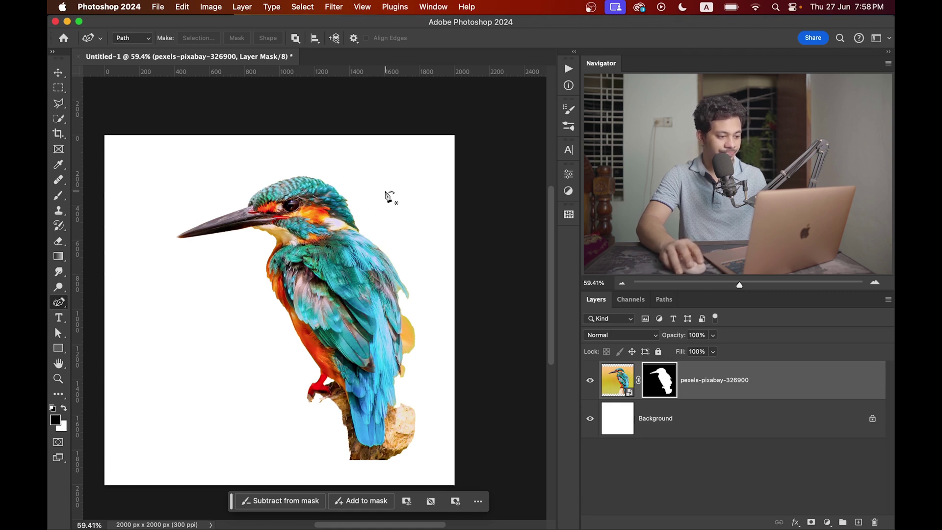
- Draw a closed Curvature Pen path around the kingfisher's head and neck
{"action": "left_click", "coordinate": [385, 204]}
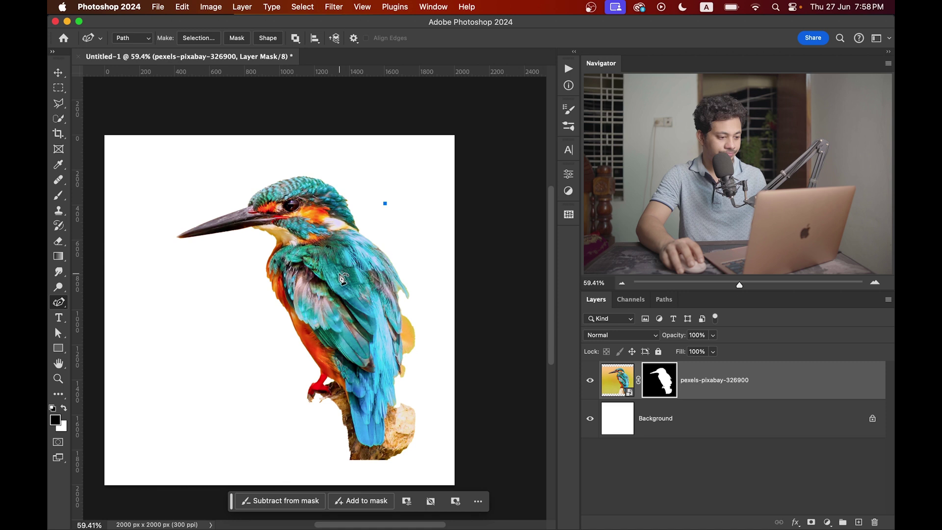
{"action": "left_click", "coordinate": [223, 278]}
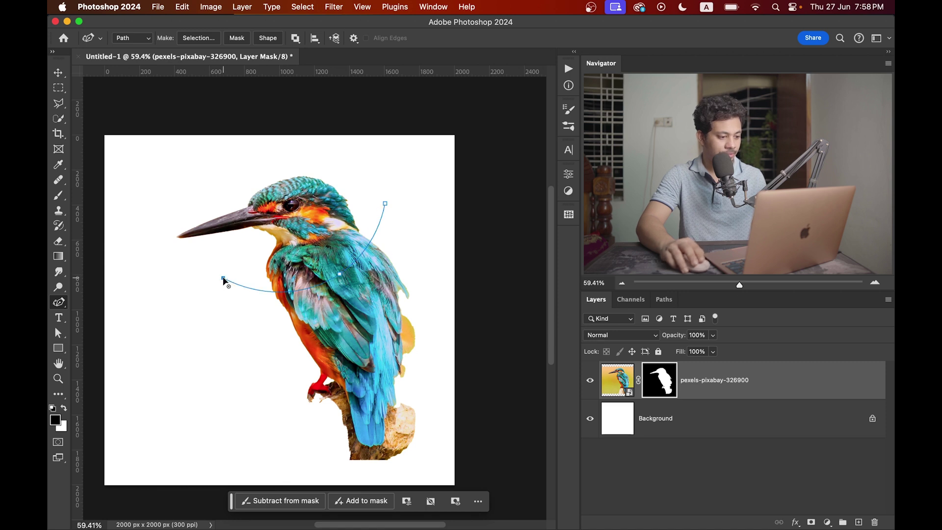
{"action": "scroll", "coordinate": [221, 275], "scroll_direction": "down", "scroll_amount": 3}
{"action": "scroll", "coordinate": [221, 275], "scroll_direction": "right", "scroll_amount": 3}
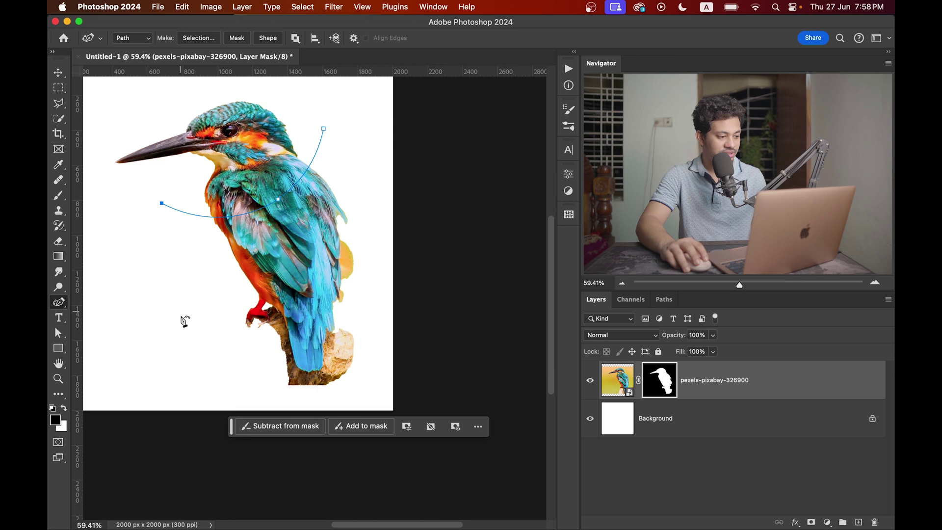
{"action": "left_click", "coordinate": [182, 317]}
{"action": "left_click", "coordinate": [329, 400]}
{"action": "left_click", "coordinate": [393, 344]}
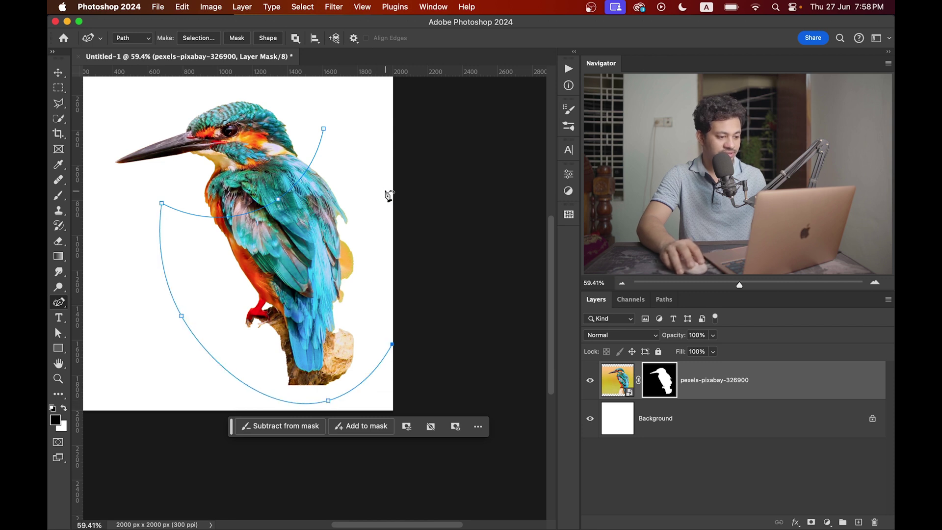
{"action": "left_click", "coordinate": [385, 190]}
{"action": "left_click", "coordinate": [355, 139]}
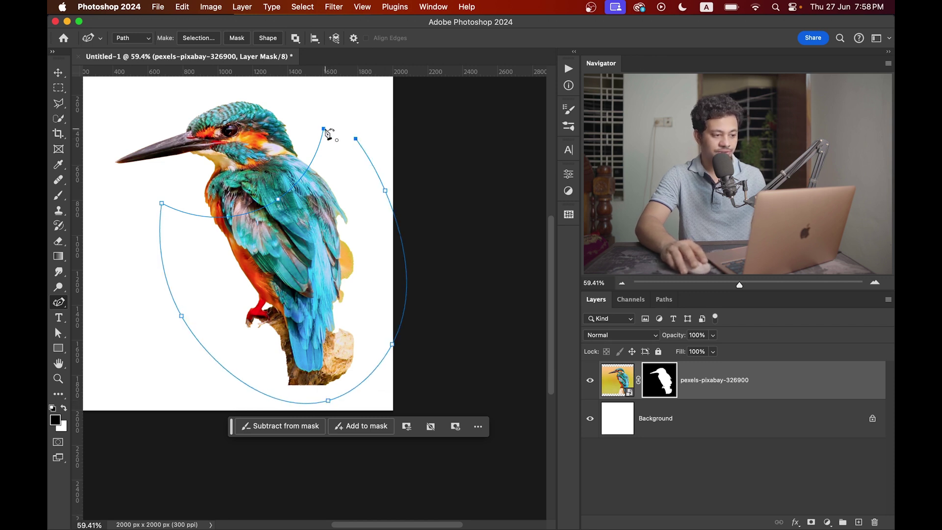
{"action": "left_click", "coordinate": [324, 129]}
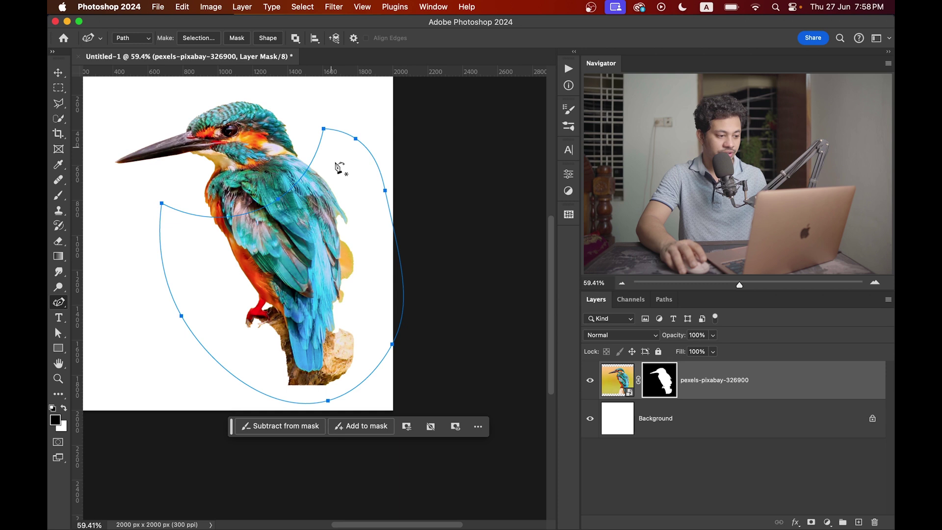
- Make the path a selection and paint black on the mask to hide body, tail and perch
{"action": "right_click", "coordinate": [342, 209]}
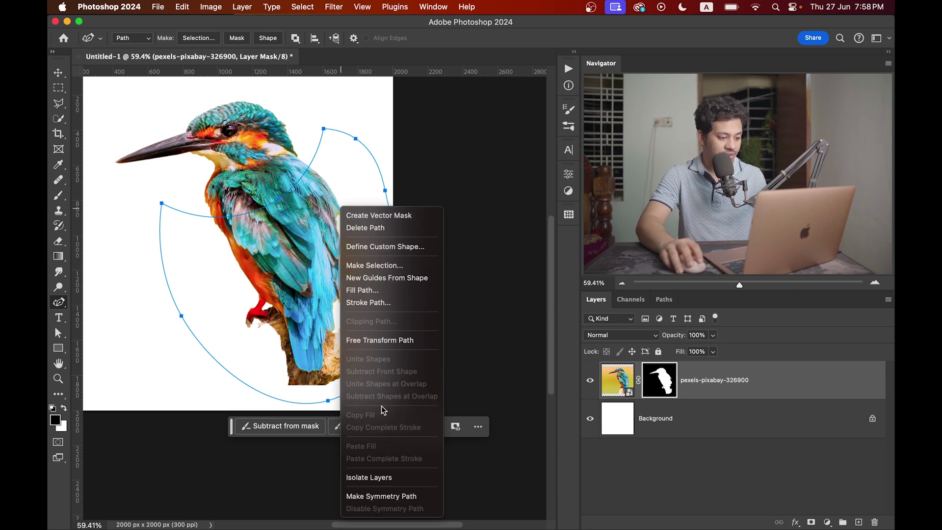
{"action": "left_click", "coordinate": [375, 265]}
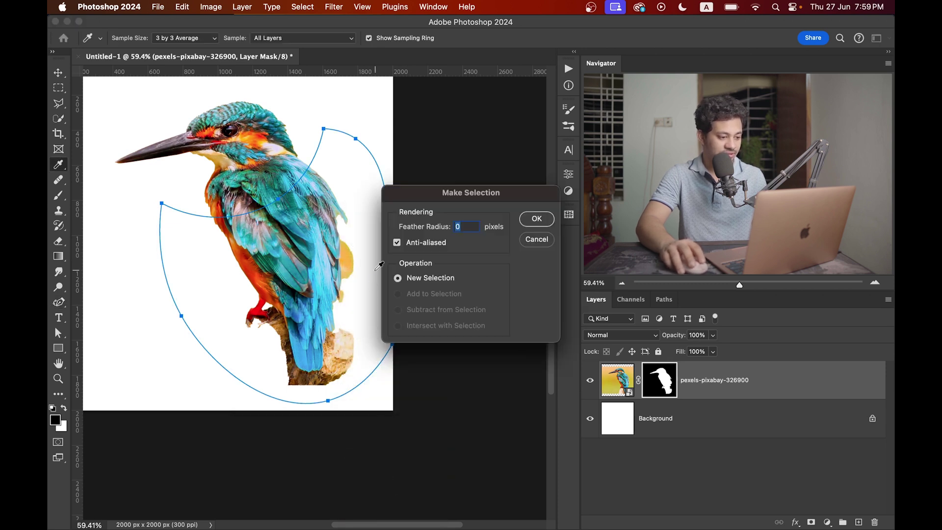
{"action": "left_click", "coordinate": [536, 219]}
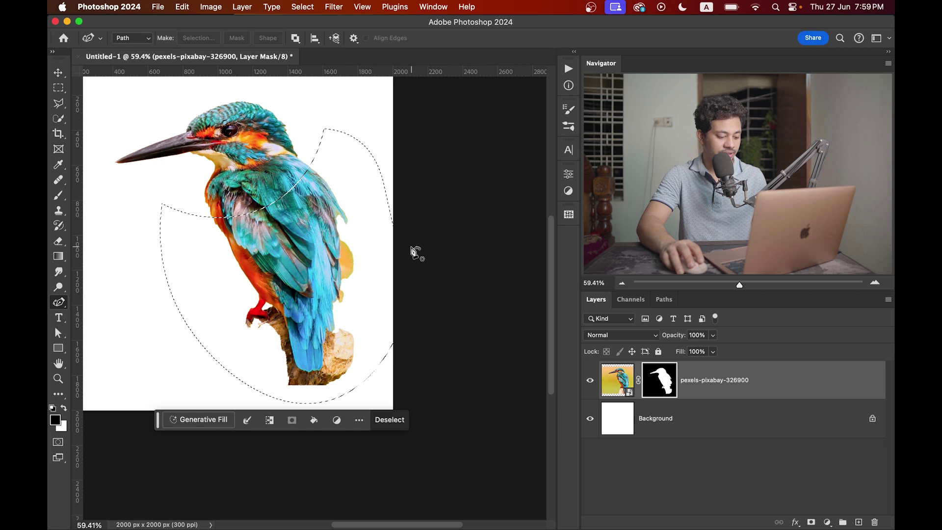
{"action": "key", "text": "b"}
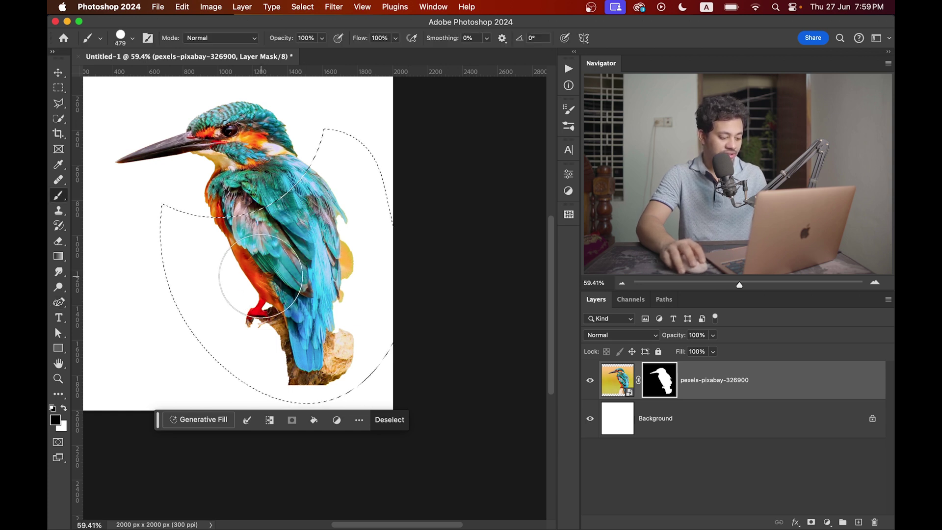
{"action": "mouse_move", "coordinate": [239, 275]}
{"action": "left_mouse_down"}
{"action": "mouse_move", "coordinate": [284, 225]}
{"action": "mouse_move", "coordinate": [299, 256]}
{"action": "mouse_move", "coordinate": [334, 265]}
{"action": "left_mouse_up"}
{"action": "left_click_drag", "start_coordinate": [304, 338], "coordinate": [341, 361]}
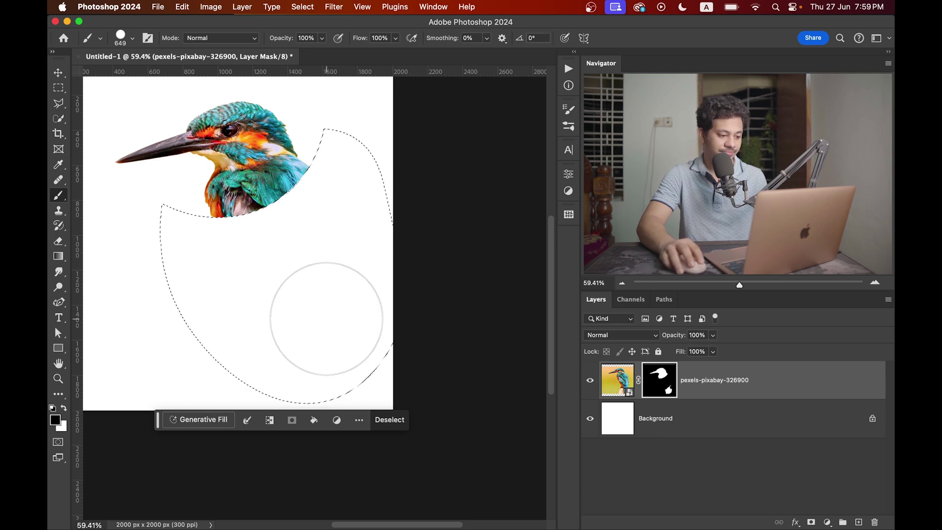
{"action": "key", "text": "super+d"}
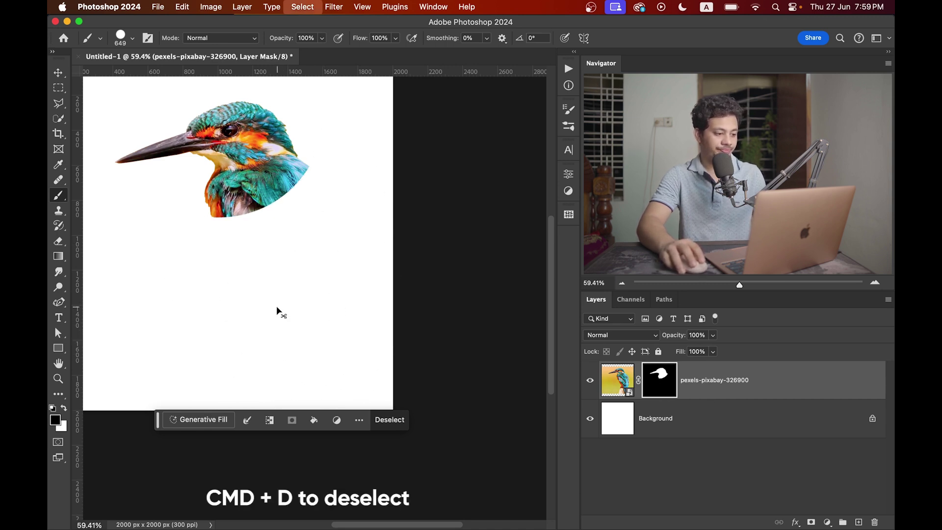
{"action": "key", "text": "super+minus"}
{"action": "left_click_drag", "start_coordinate": [438, 287], "coordinate": [482, 325]}
- Convert the bird layer to a smart object and scale the head to about 151%, centred
{"action": "right_click", "coordinate": [773, 389]}
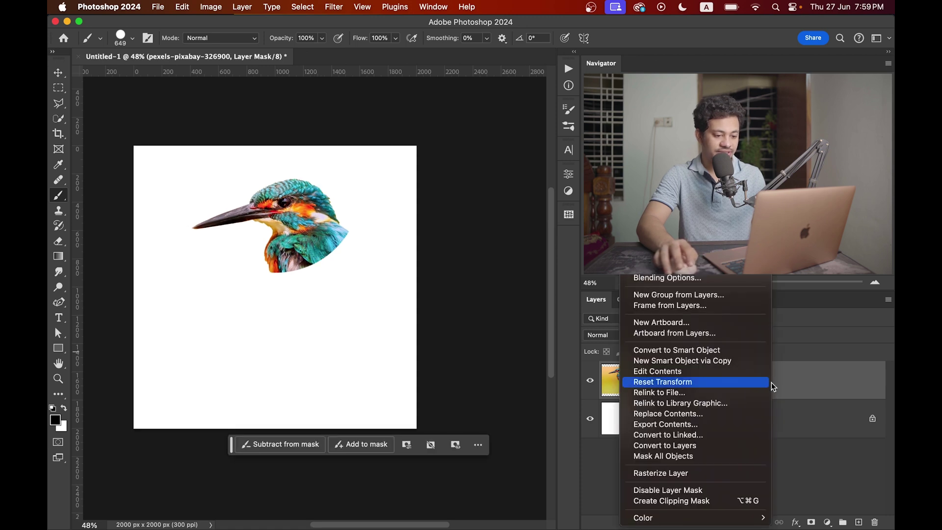
{"action": "left_click", "coordinate": [701, 352]}
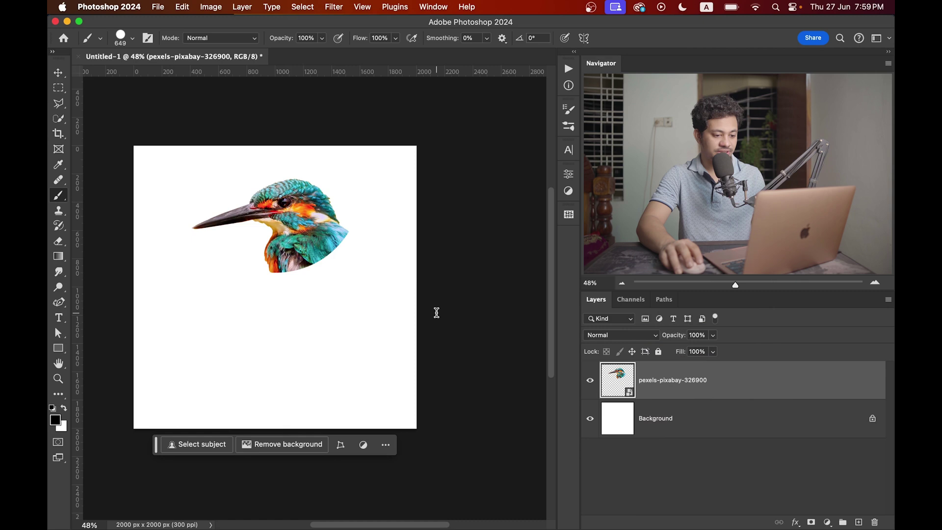
{"action": "key", "text": "ctrl+t"}
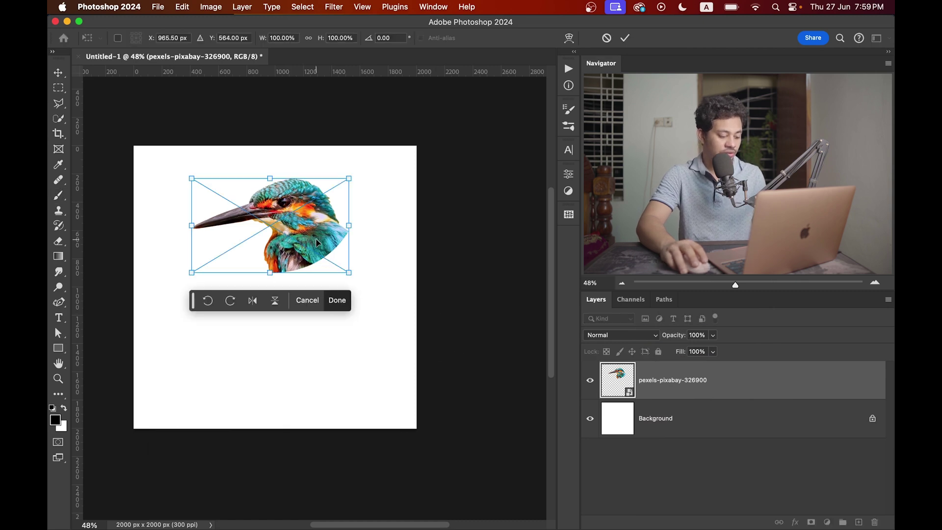
{"action": "left_click_drag", "start_coordinate": [319, 243], "coordinate": [325, 297]}
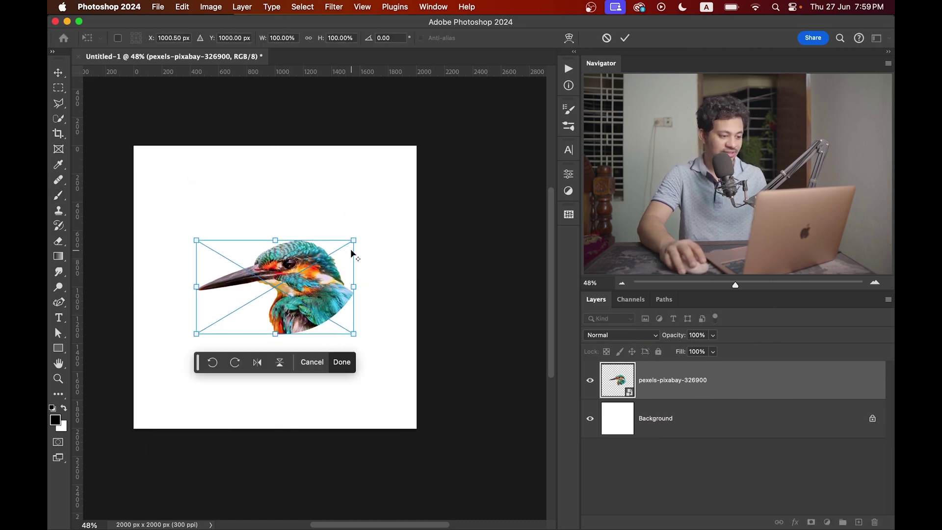
{"action": "left_click_drag", "start_coordinate": [354, 240], "coordinate": [397, 229]}
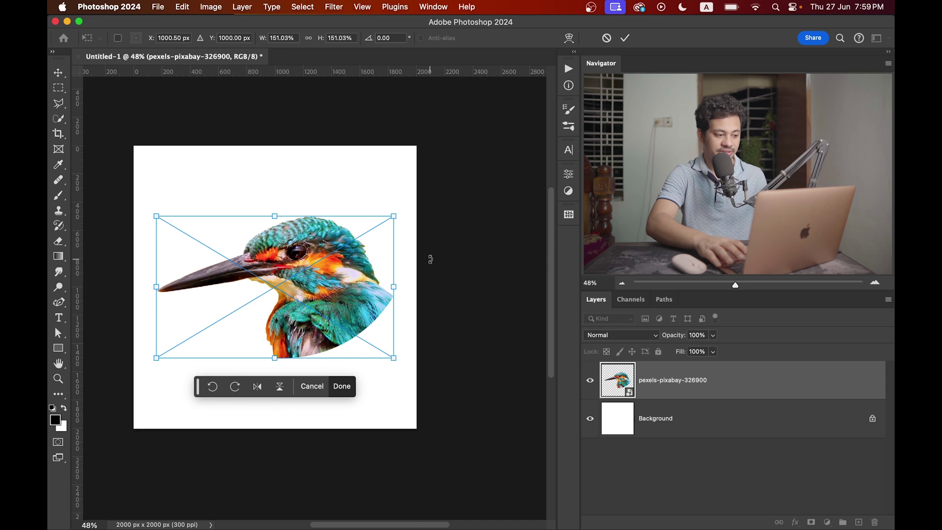
{"action": "key", "text": "Return"}
{"action": "key", "text": "v"}
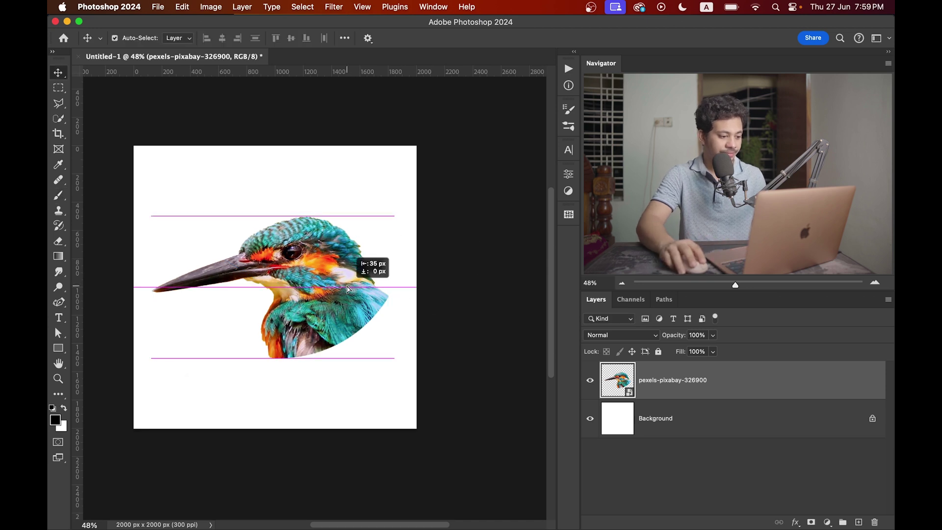
{"action": "left_click_drag", "start_coordinate": [348, 290], "coordinate": [348, 290]}
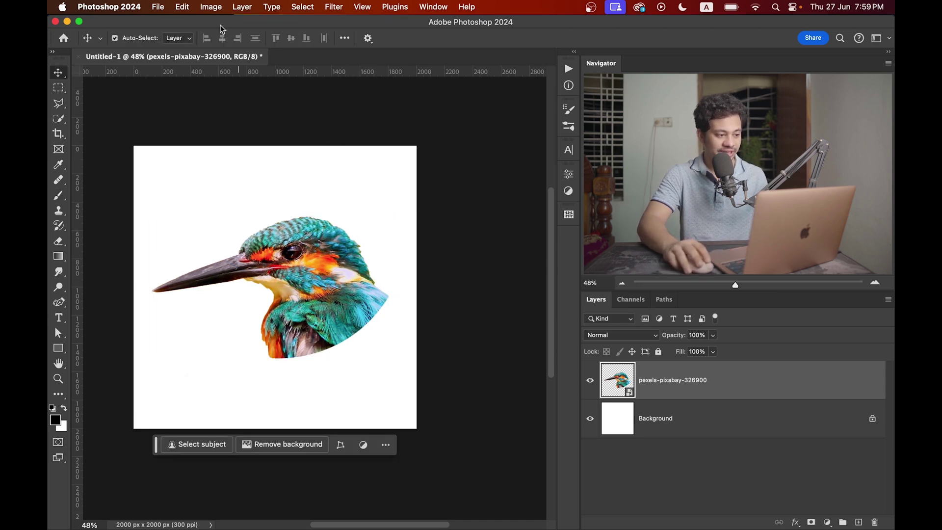
- Apply Image > Adjustments > Black & White to the head with default settings
{"action": "left_click", "coordinate": [210, 7]}
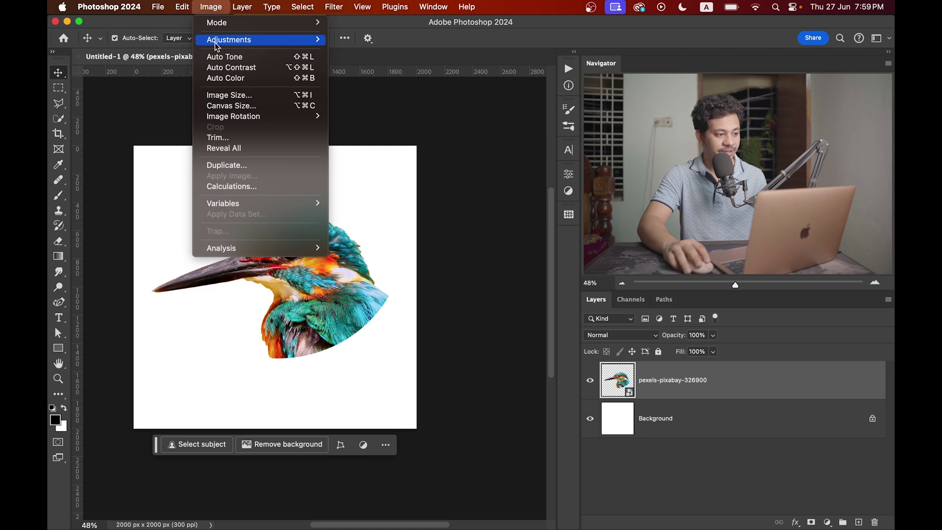
{"action": "mouse_move", "coordinate": [229, 39]}
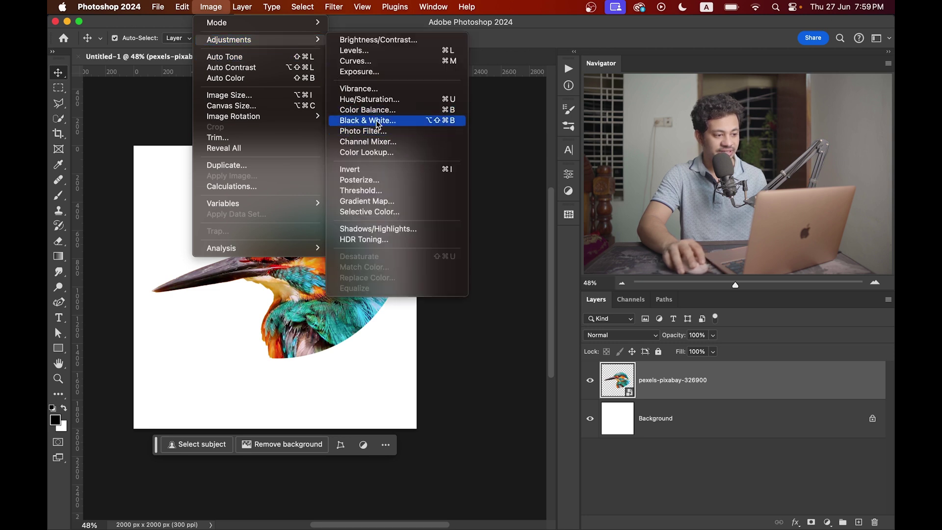
{"action": "left_click", "coordinate": [354, 121]}
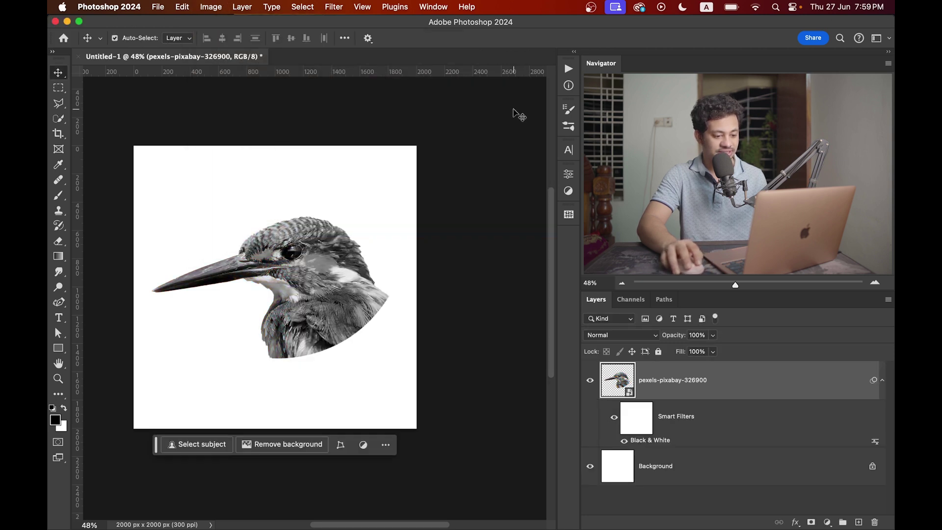
{"action": "left_click", "coordinate": [516, 109]}
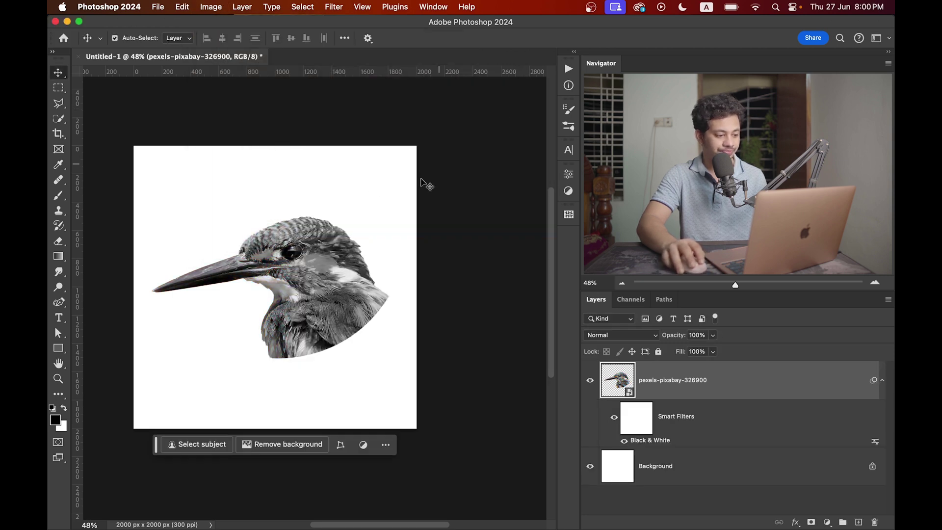
- Apply a Camera Raw filter with Contrast +20, Shadows +90 and increased texture
{"action": "left_click", "coordinate": [333, 7]}
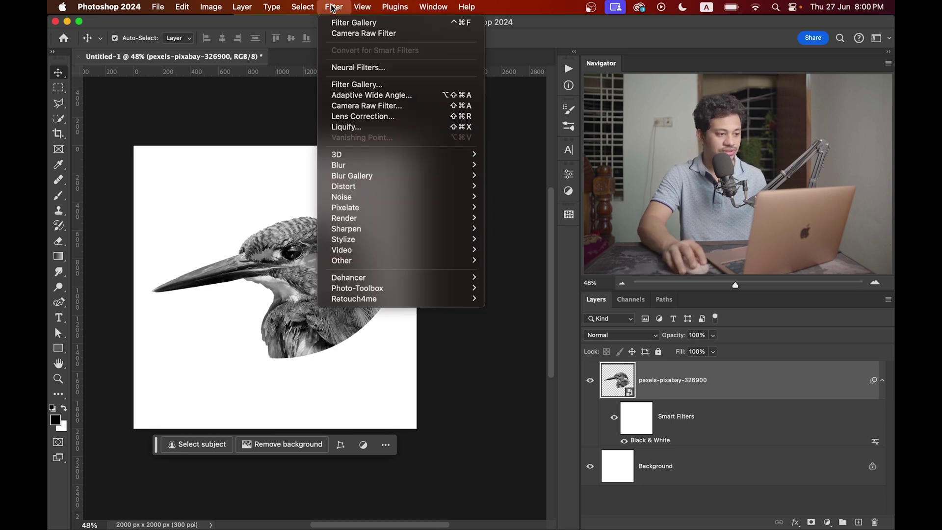
{"action": "left_click", "coordinate": [365, 106]}
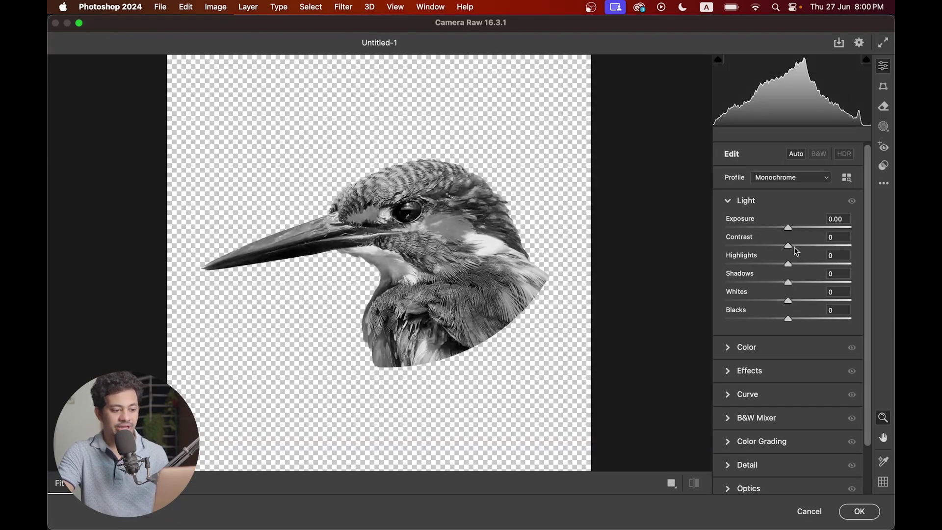
{"action": "left_click_drag", "start_coordinate": [795, 250], "coordinate": [802, 246]}
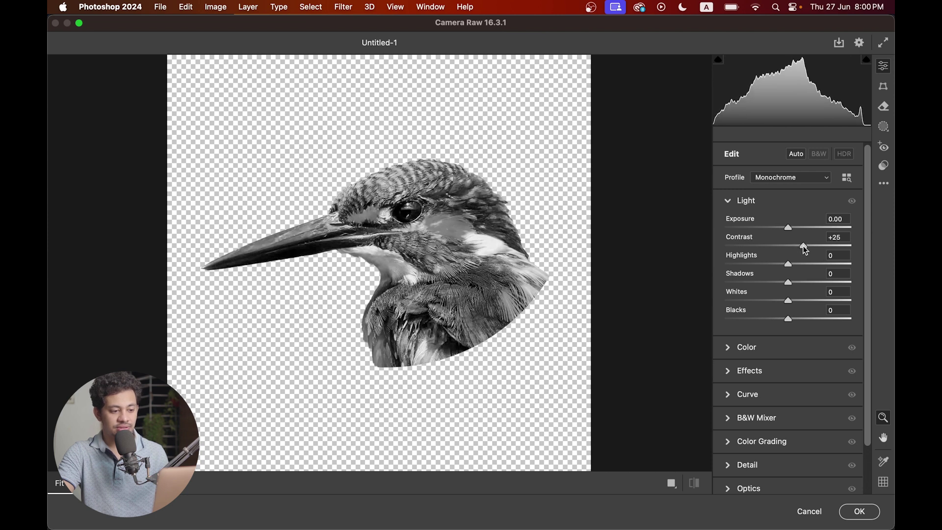
{"action": "left_click", "coordinate": [762, 374]}
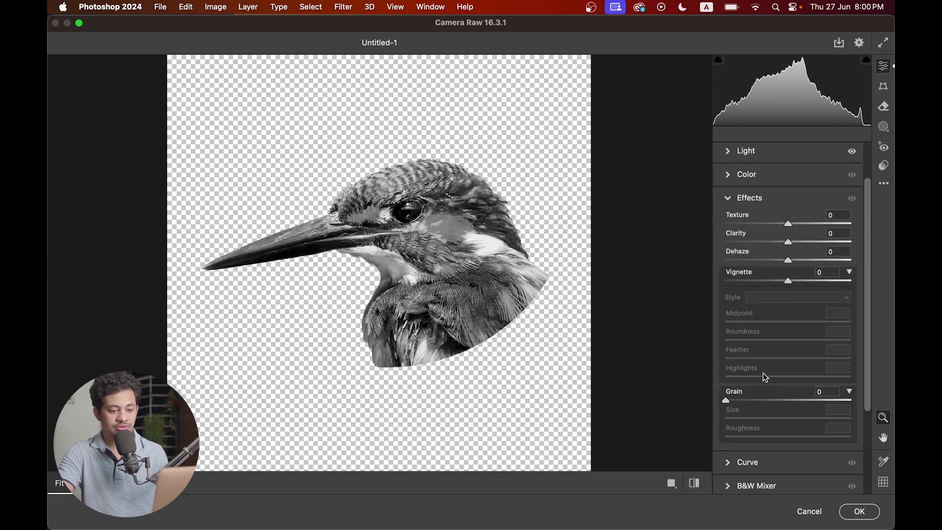
{"action": "left_click_drag", "start_coordinate": [788, 224], "coordinate": [819, 224]}
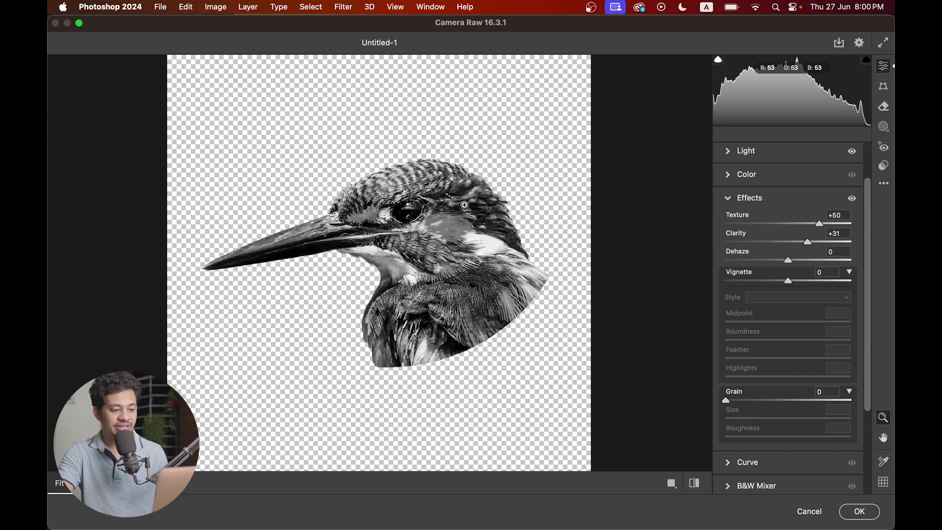
{"action": "left_click", "coordinate": [749, 199]}
{"action": "left_click", "coordinate": [751, 196]}
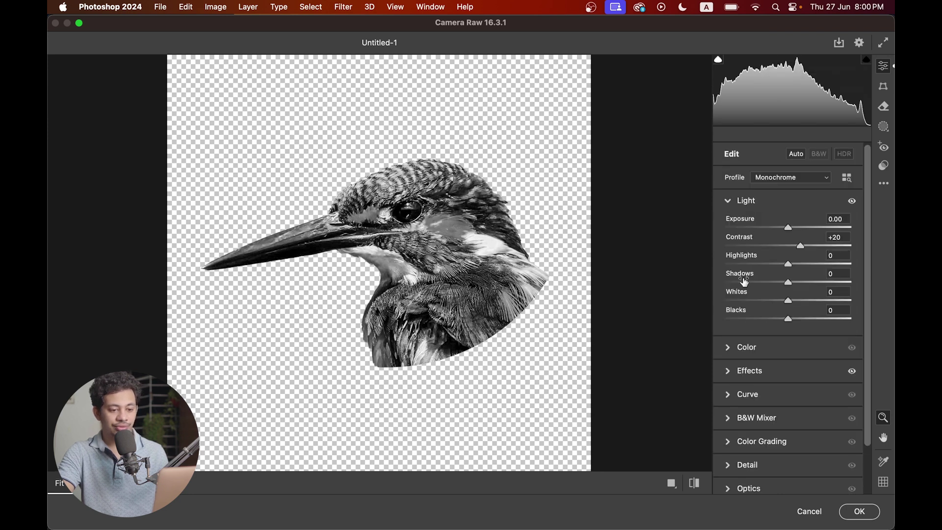
{"action": "left_click_drag", "start_coordinate": [810, 279], "coordinate": [844, 278]}
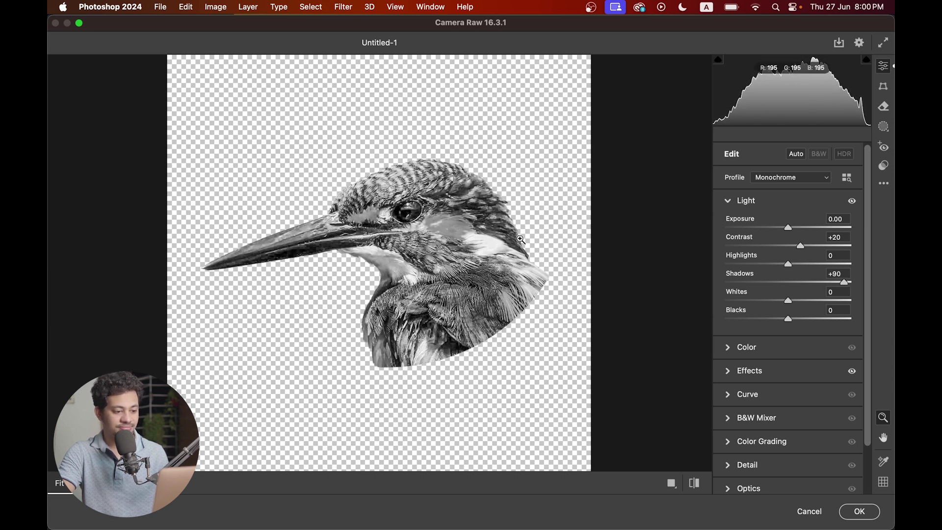
{"action": "left_click", "coordinate": [859, 512]}
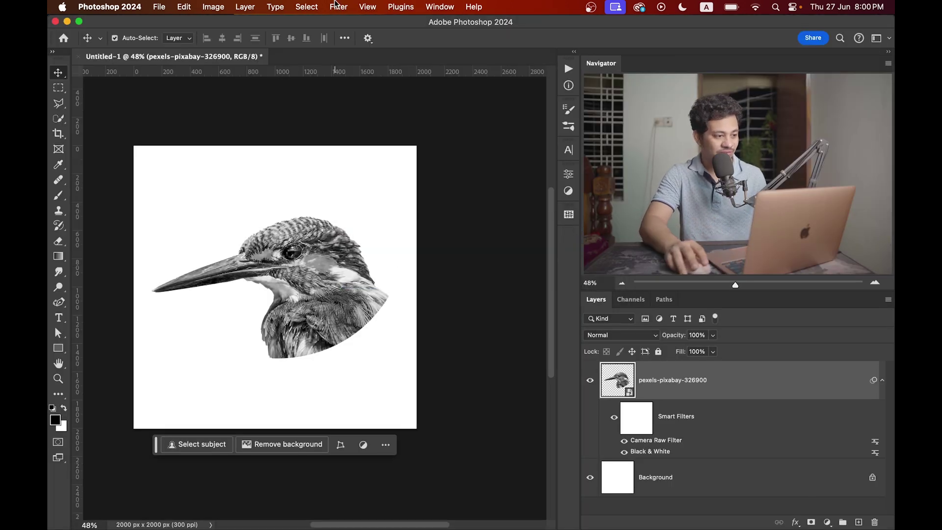
- Apply the Filter Gallery Sketch > Stamp effect with Light/Dark Balance 15 and Smoothness 1
{"action": "left_click", "coordinate": [339, 6]}
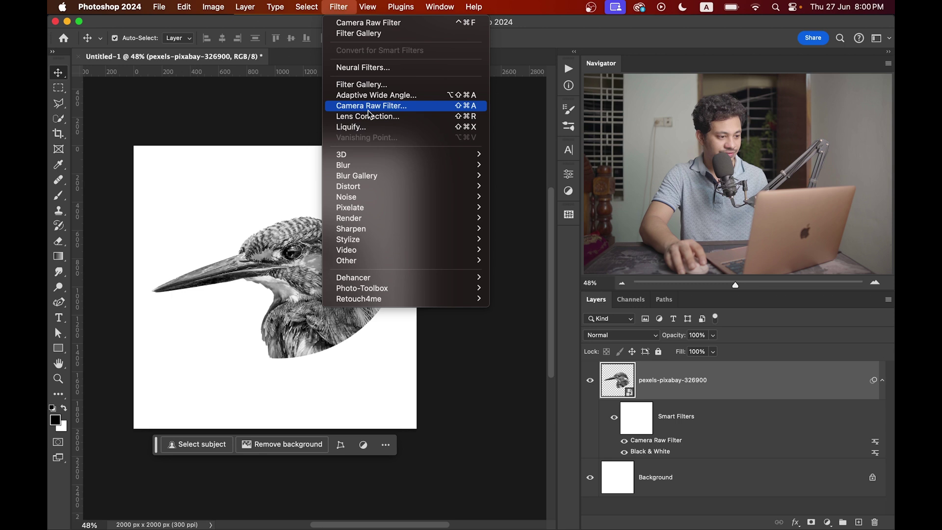
{"action": "left_click", "coordinate": [360, 84]}
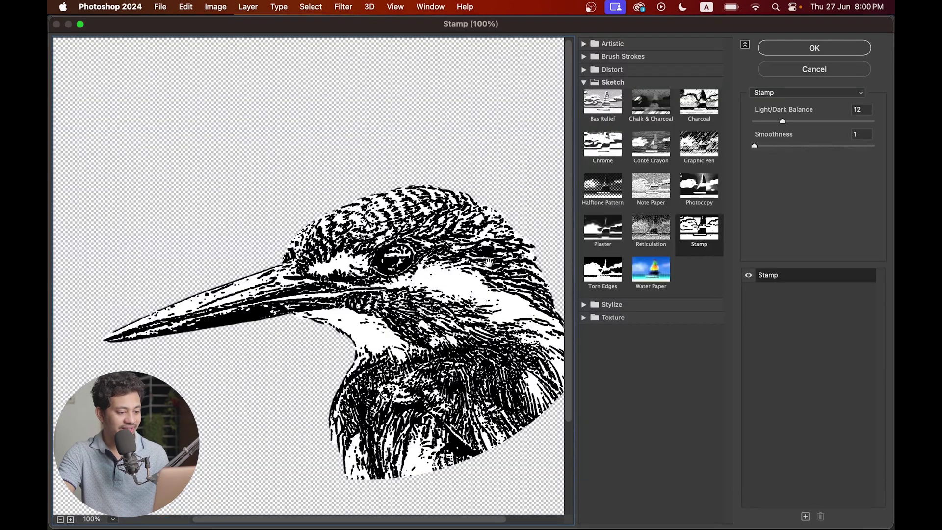
{"action": "left_click_drag", "start_coordinate": [490, 263], "coordinate": [455, 230]}
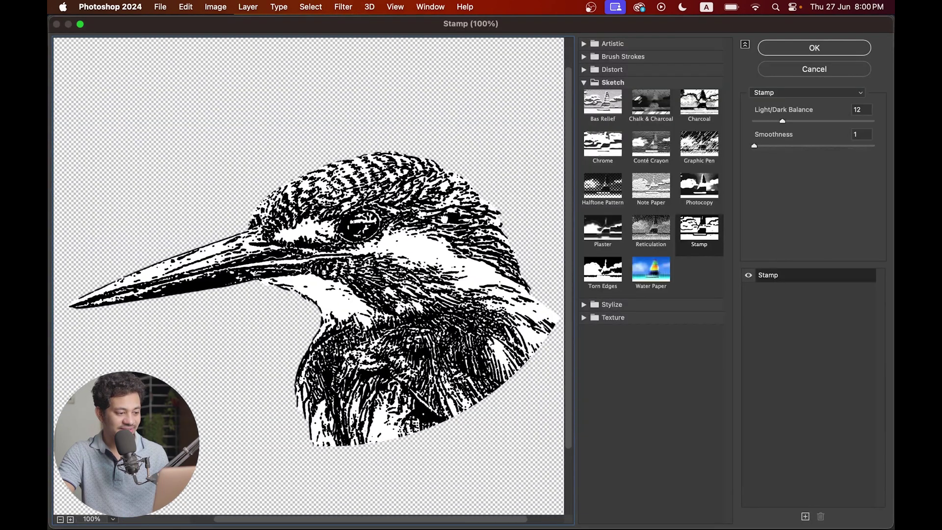
{"action": "left_click", "coordinate": [705, 235]}
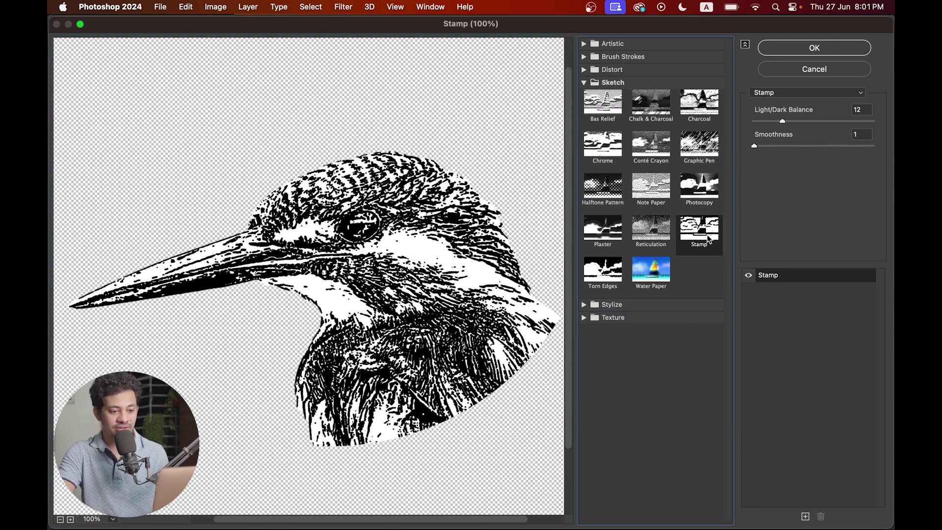
{"action": "mouse_move", "coordinate": [775, 120]}
{"action": "left_mouse_down"}
{"action": "mouse_move", "coordinate": [749, 119]}
{"action": "mouse_move", "coordinate": [790, 120]}
{"action": "left_mouse_up"}
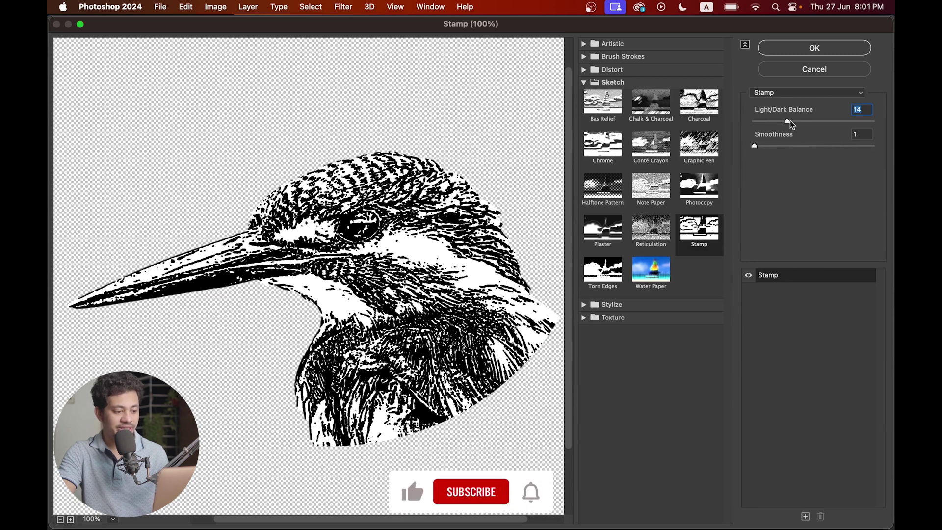
{"action": "left_click_drag", "start_coordinate": [791, 120], "coordinate": [791, 120]}
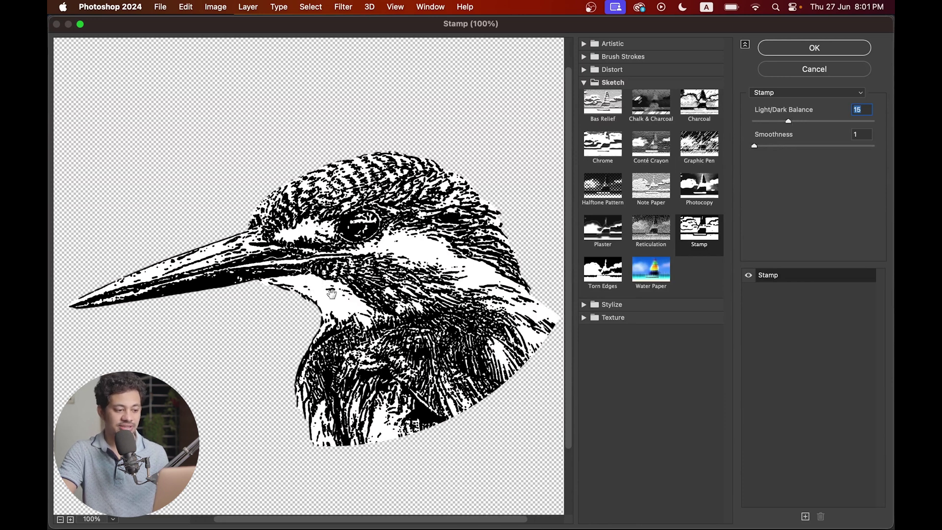
{"action": "left_click", "coordinate": [781, 49]}
{"action": "scroll", "coordinate": [295, 277], "scroll_direction": "up", "scroll_amount": 2}
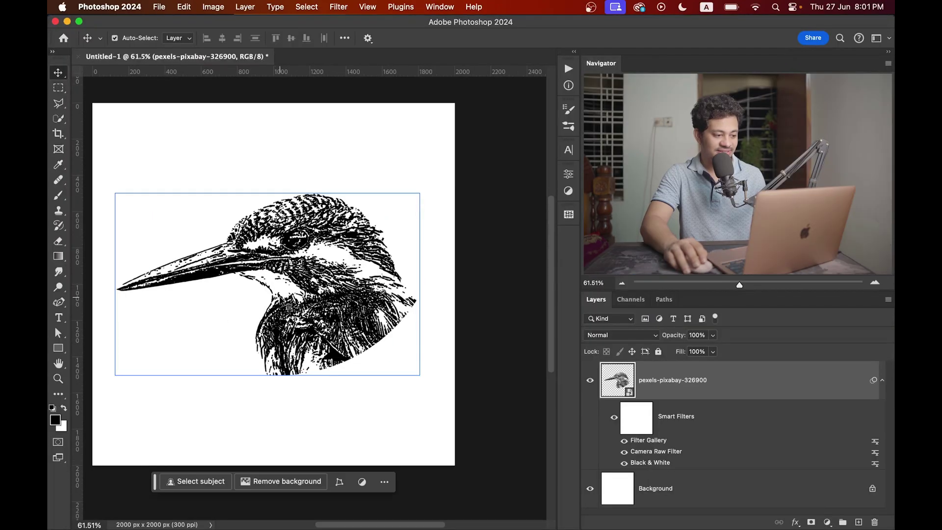
{"action": "scroll", "coordinate": [295, 276], "scroll_direction": "up", "scroll_amount": 2}
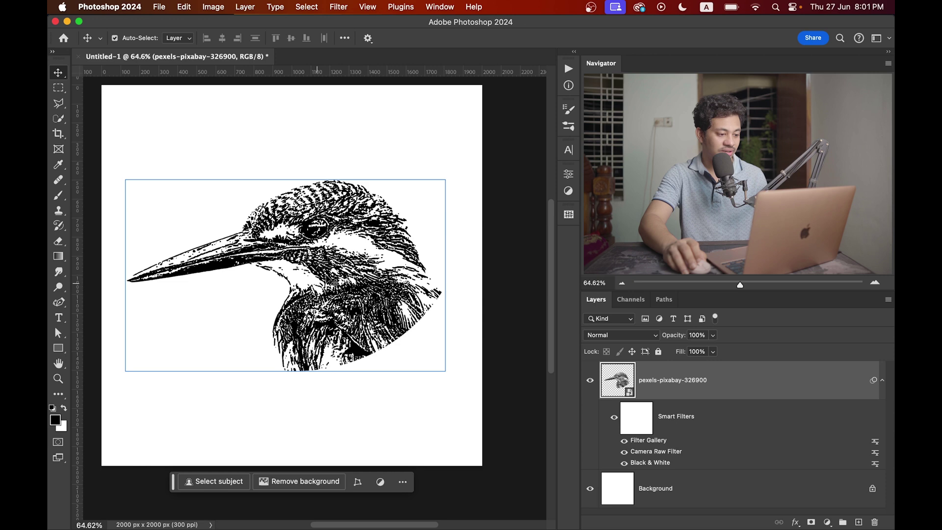
{"action": "scroll", "coordinate": [391, 218], "scroll_direction": "up", "scroll_amount": 10}
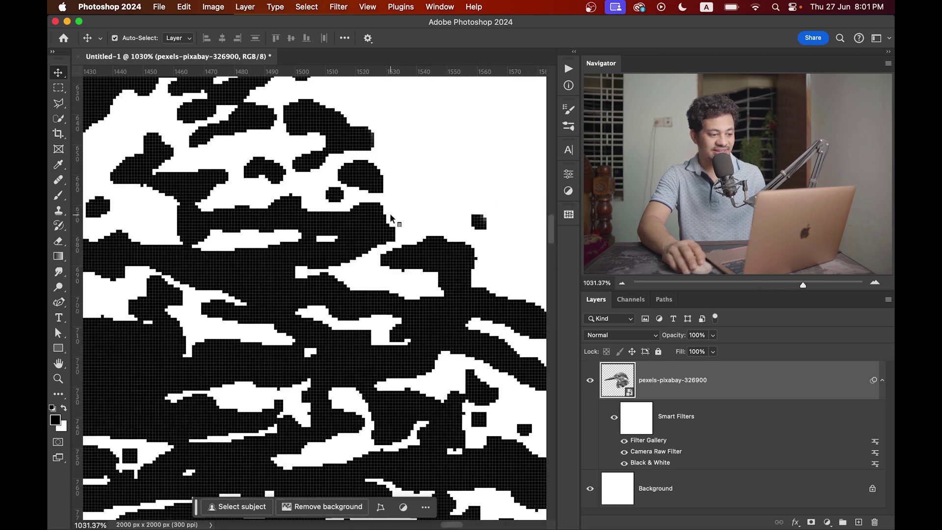
{"action": "scroll", "coordinate": [391, 218], "scroll_direction": "up", "scroll_amount": 3}
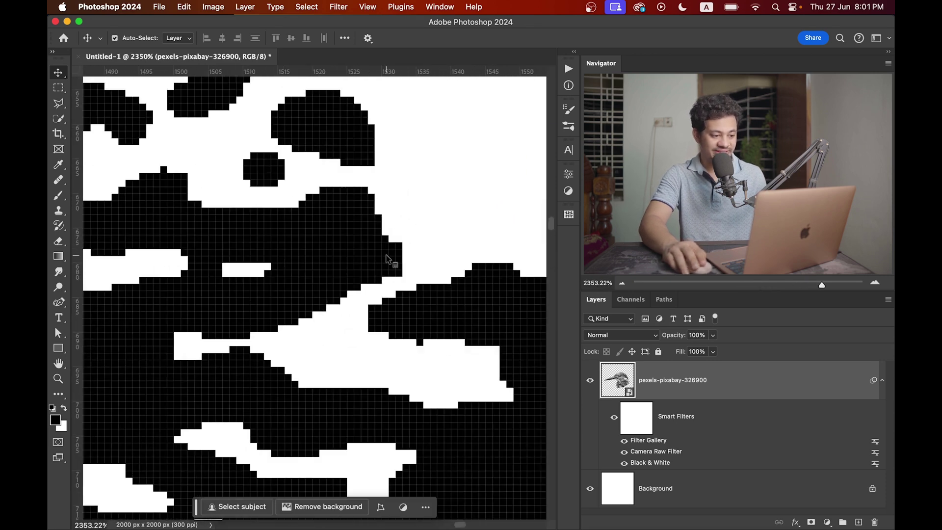
{"action": "scroll", "coordinate": [400, 269], "scroll_direction": "down", "scroll_amount": 12}
{"action": "scroll", "coordinate": [339, 350], "scroll_direction": "down", "scroll_amount": 4}
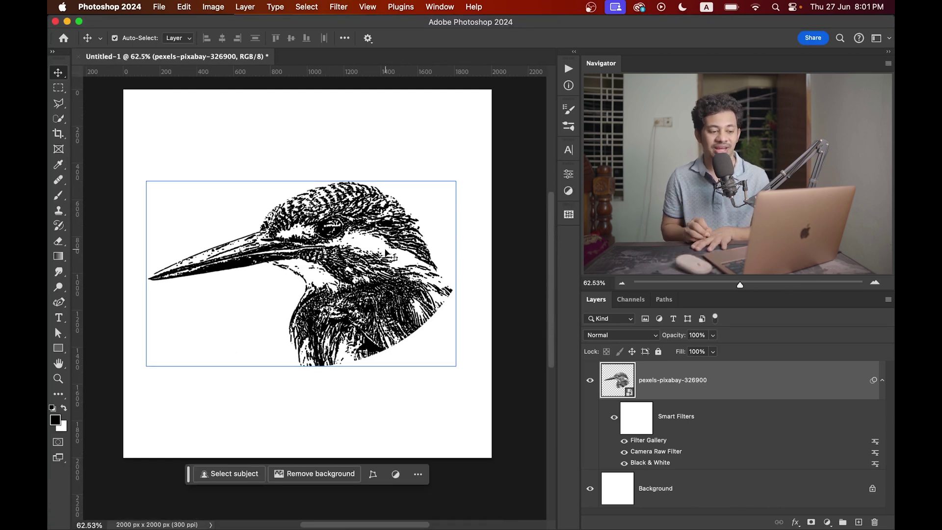
- In Illustrator, create a new 2000 × 2000 px document
{"action": "mouse_move", "coordinate": [472, 528]}
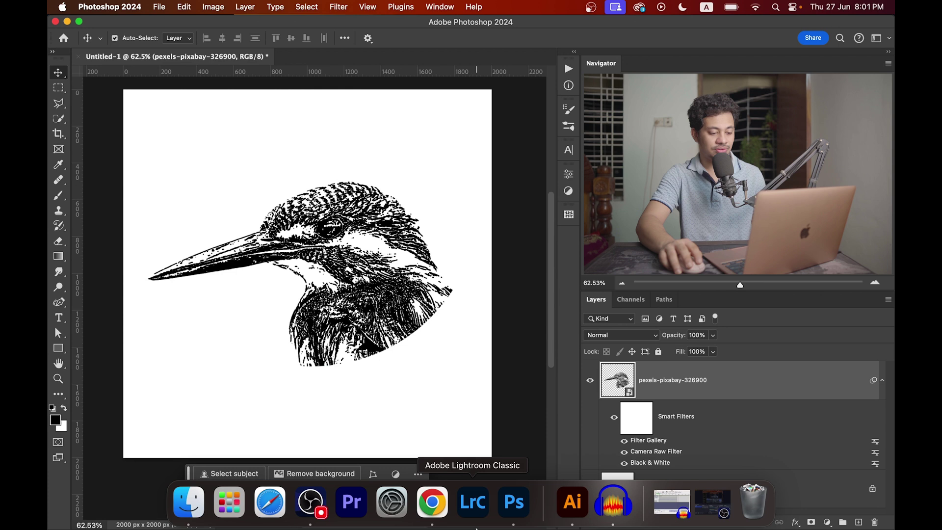
{"action": "left_click", "coordinate": [571, 505]}
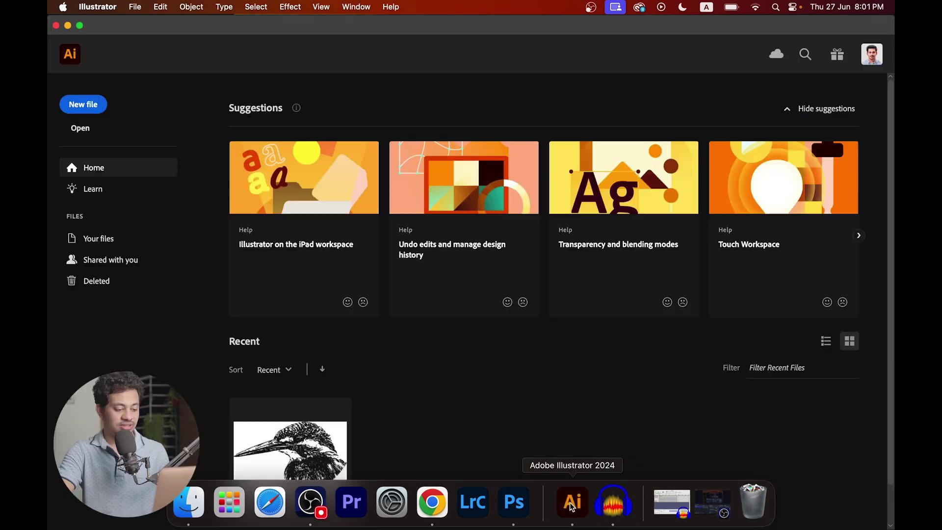
{"action": "left_click", "coordinate": [84, 108]}
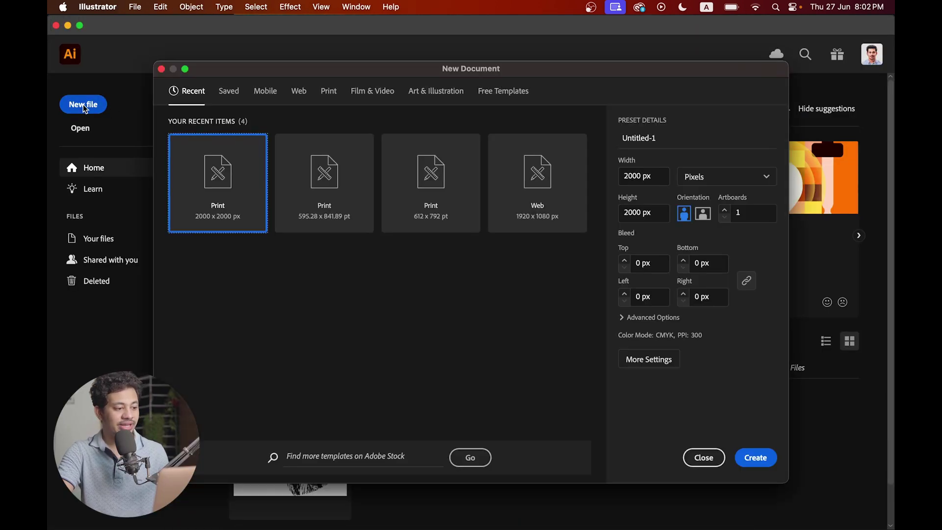
{"action": "left_click", "coordinate": [656, 175]}
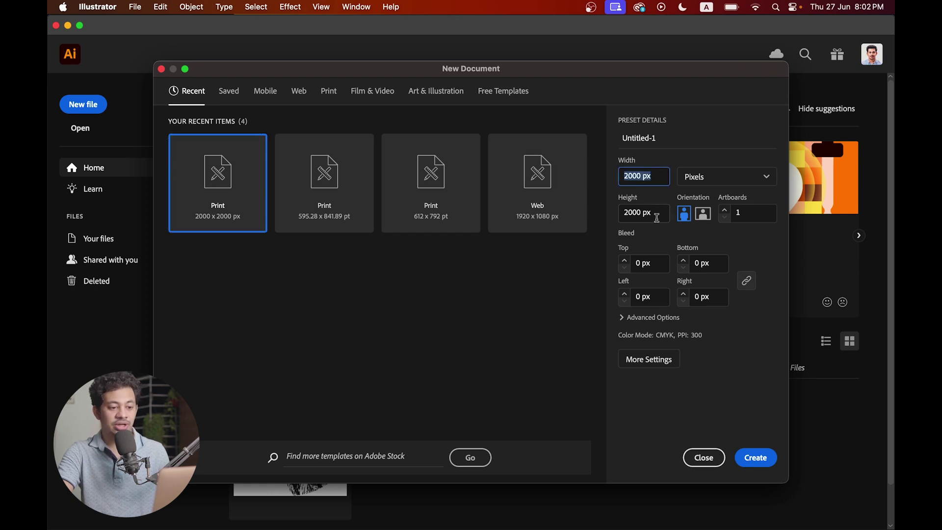
{"action": "left_click_drag", "start_coordinate": [654, 213], "coordinate": [613, 213]}
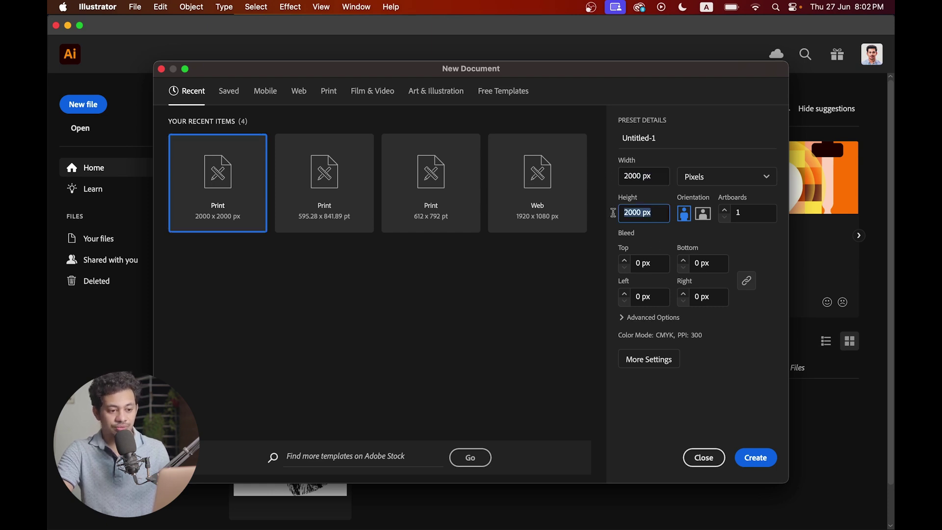
{"action": "left_click", "coordinate": [756, 461]}
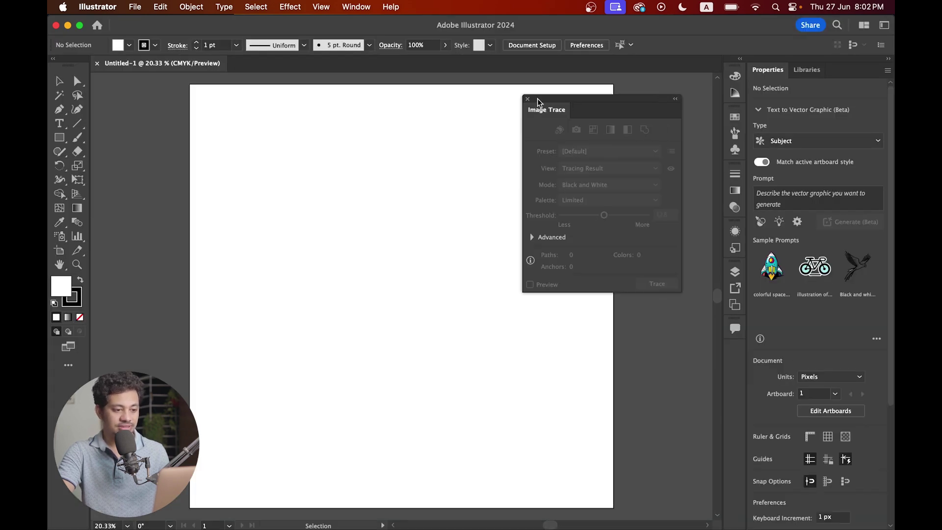
- Close the Image Trace panel and go back to Photoshop
{"action": "left_click", "coordinate": [528, 99]}
{"action": "key", "text": "ctrl+Up"}
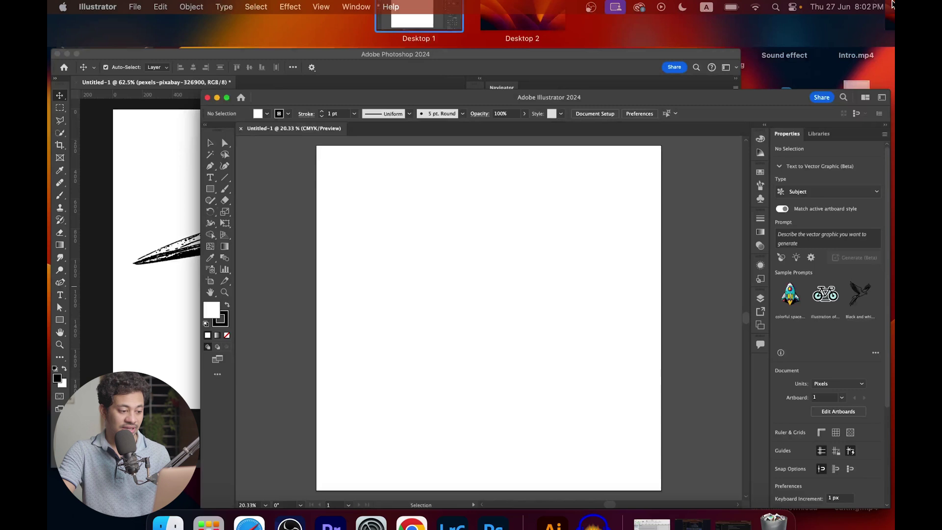
{"action": "left_click", "coordinate": [55, 326]}
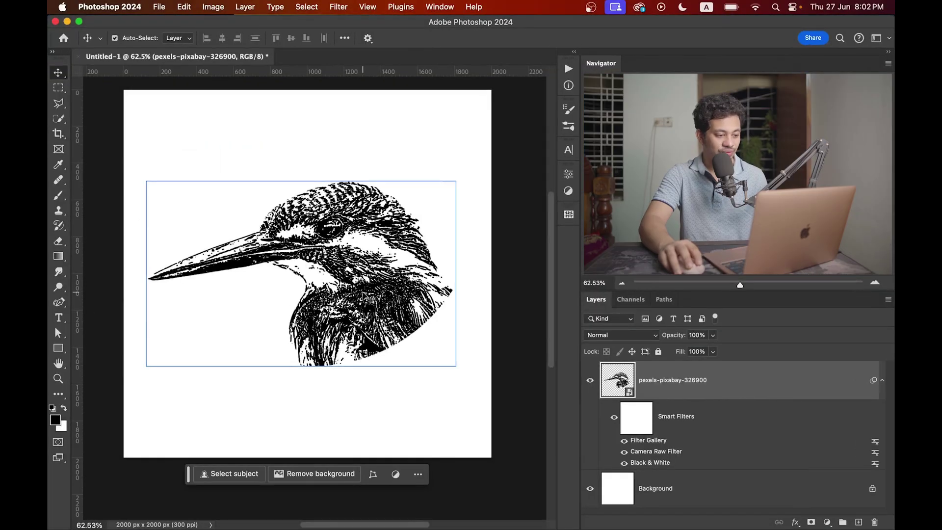
- Rasterize the kingfisher layer to bake in its filters, then drag it toward Illustrator
{"action": "right_click", "coordinate": [643, 381]}
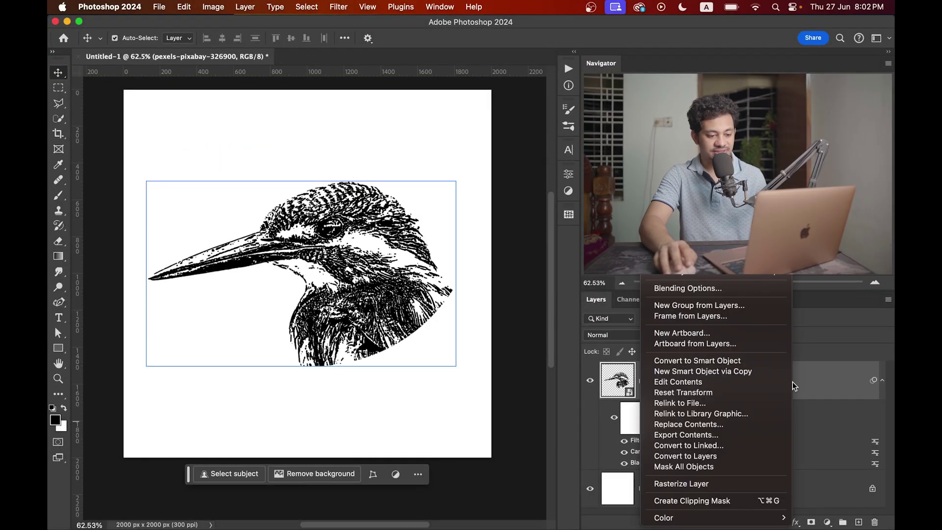
{"action": "left_click", "coordinate": [715, 486]}
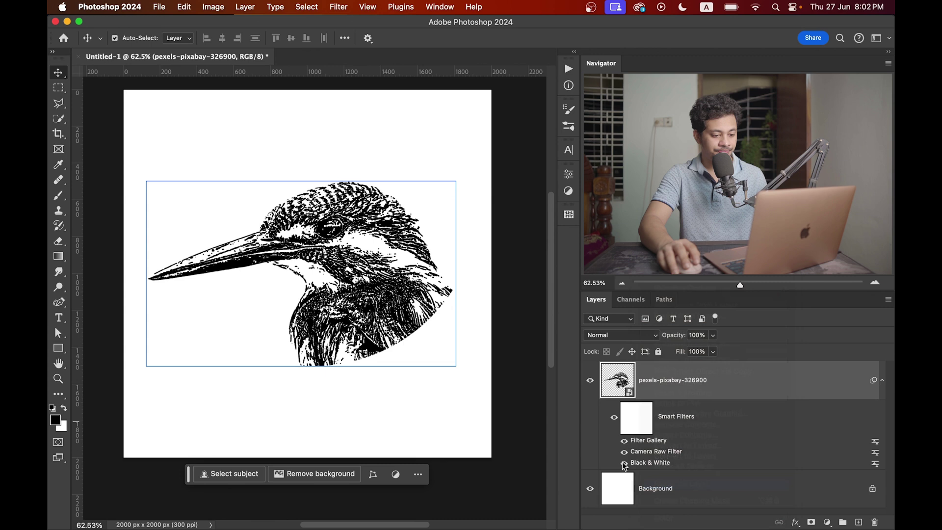
{"action": "left_click_drag", "start_coordinate": [360, 273], "coordinate": [555, 514]}
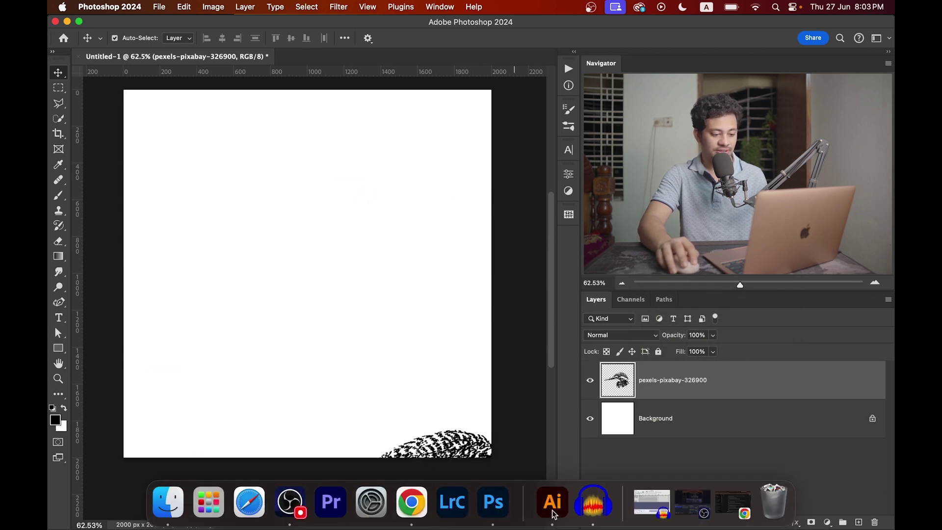
{"action": "left_click", "coordinate": [552, 502]}
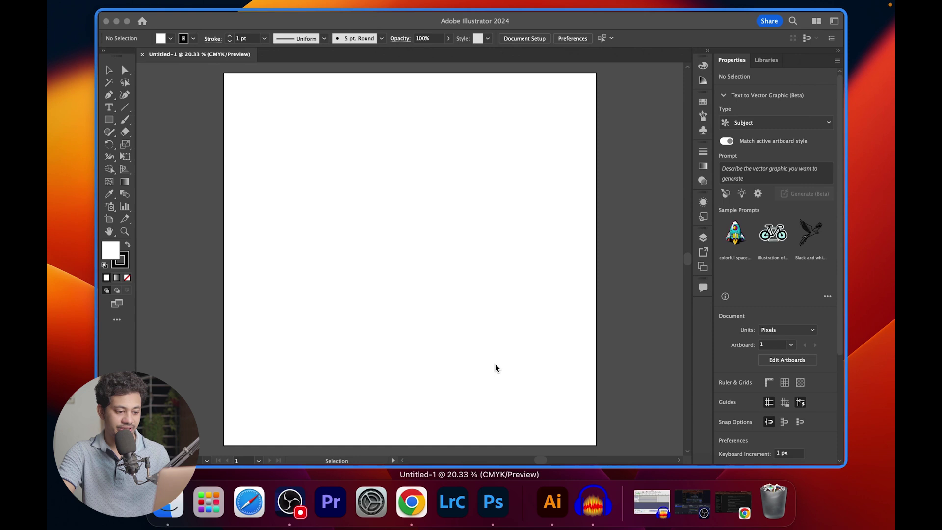
- Drop the kingfisher sketch onto the artboard, then move it and enlarge it
{"action": "left_click", "coordinate": [495, 369]}
{"action": "left_click_drag", "start_coordinate": [391, 241], "coordinate": [393, 242]}
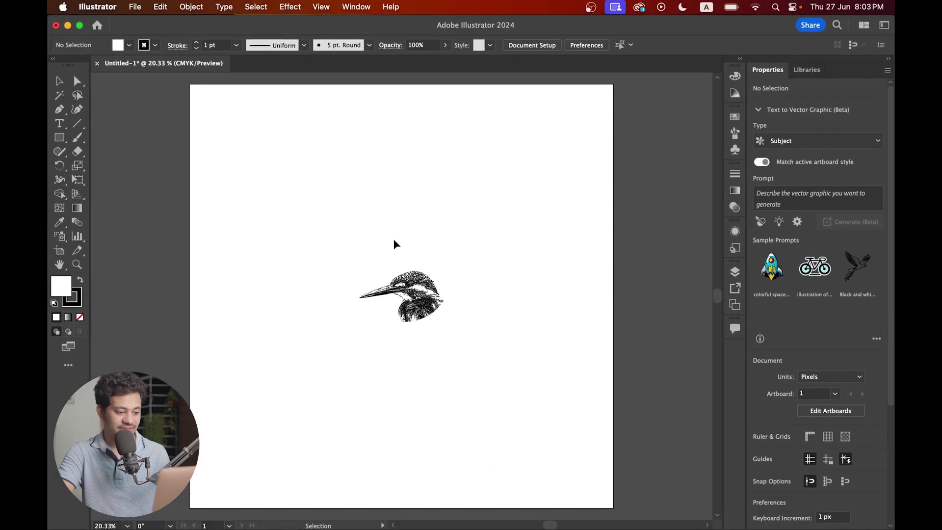
{"action": "left_click_drag", "start_coordinate": [444, 328], "coordinate": [425, 253]}
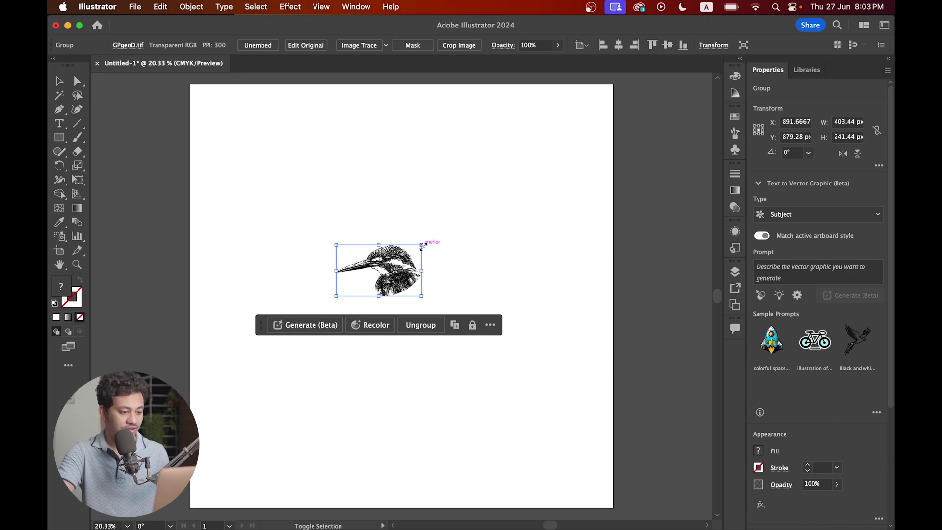
{"action": "left_click_drag", "start_coordinate": [423, 246], "coordinate": [532, 168]}
{"action": "left_click_drag", "start_coordinate": [459, 236], "coordinate": [456, 260]}
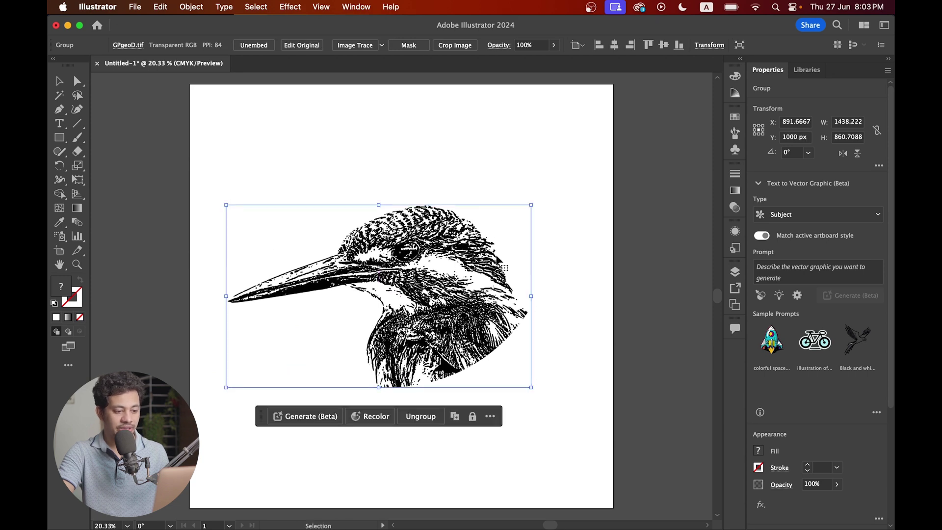
{"action": "scroll", "coordinate": [547, 248], "scroll_direction": "down", "scroll_amount": 2}
- Reselect the bird image and switch to the Essentials Classic workspace
{"action": "left_click", "coordinate": [623, 261]}
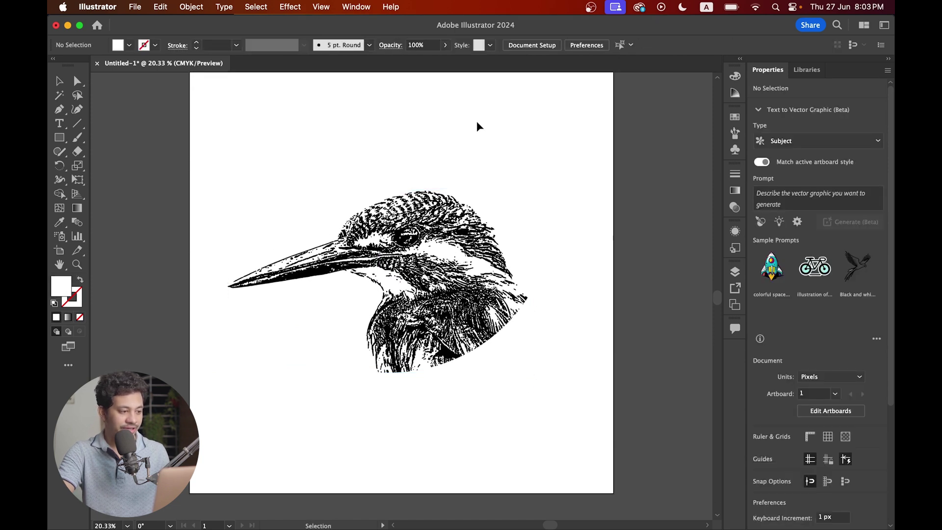
{"action": "left_click", "coordinate": [444, 188]}
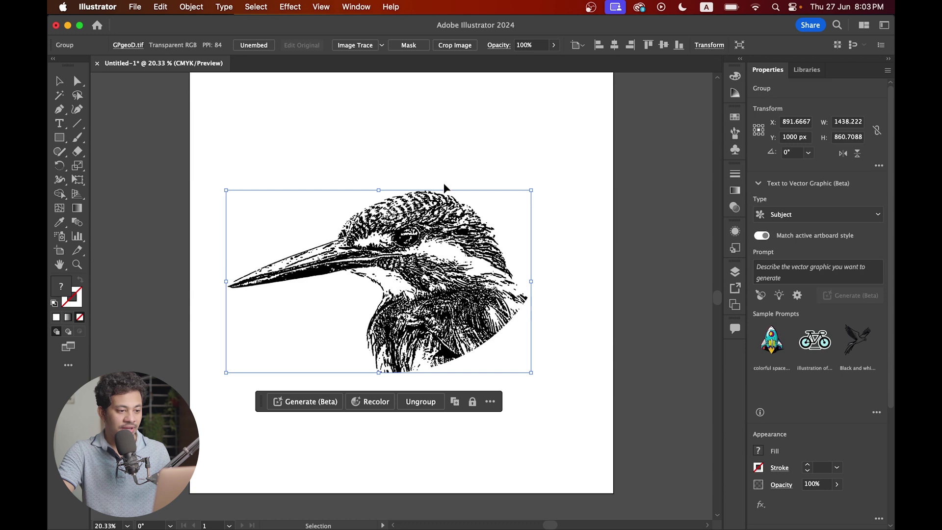
{"action": "left_click", "coordinate": [363, 9]}
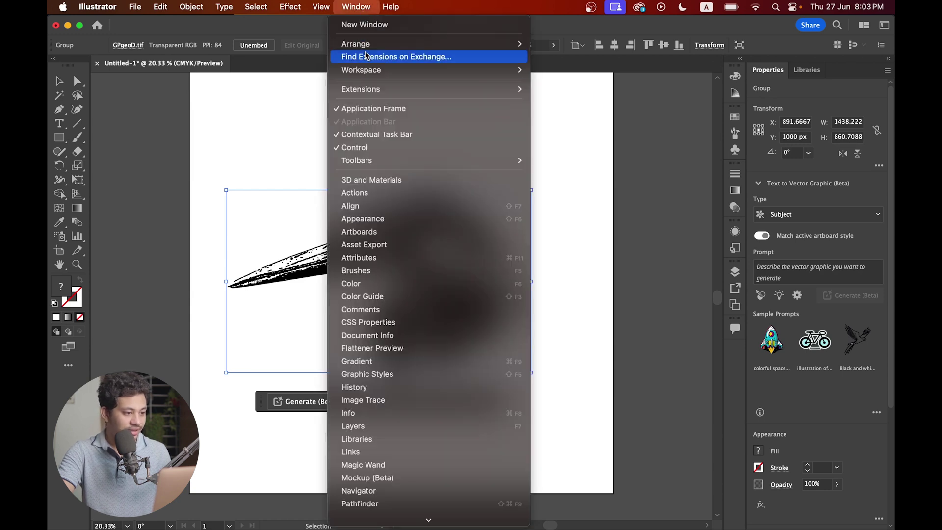
{"action": "mouse_move", "coordinate": [372, 70]}
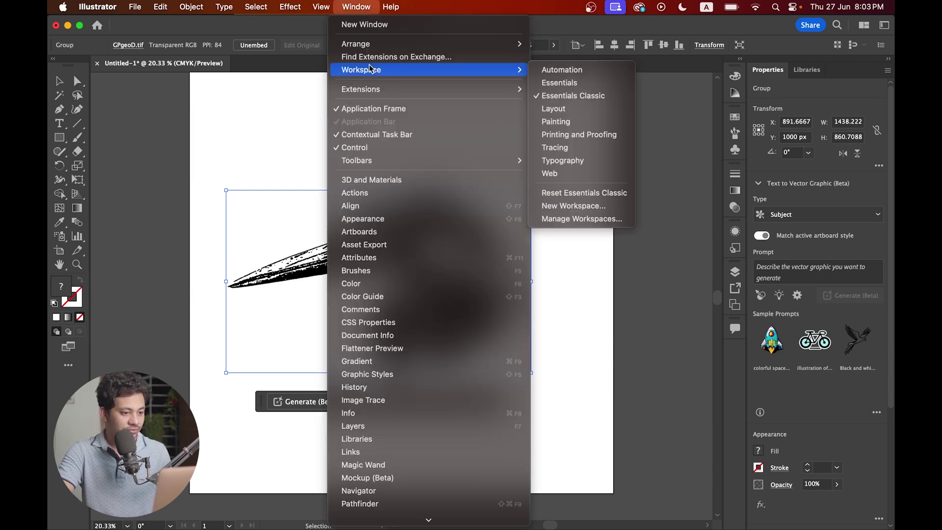
{"action": "left_click", "coordinate": [570, 94]}
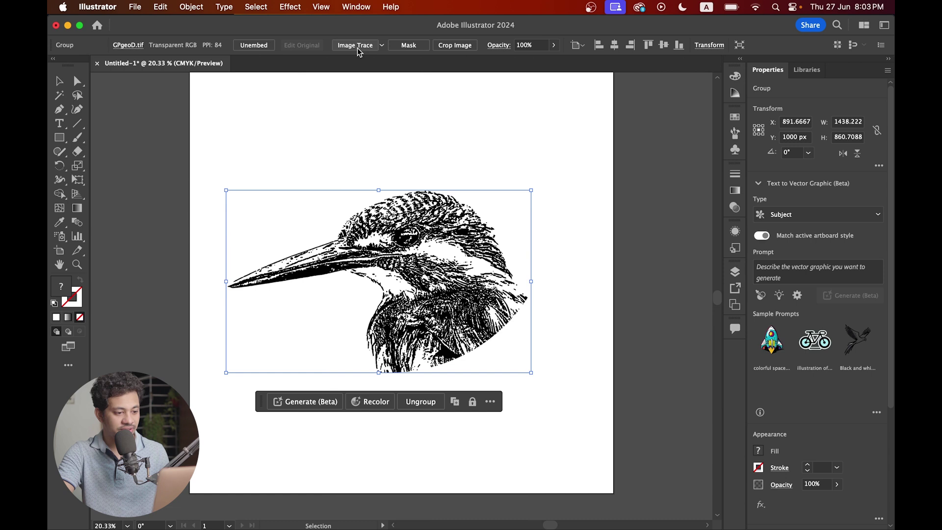
- Apply Image Trace to the placed kingfisher sketch
{"action": "left_click", "coordinate": [355, 45]}
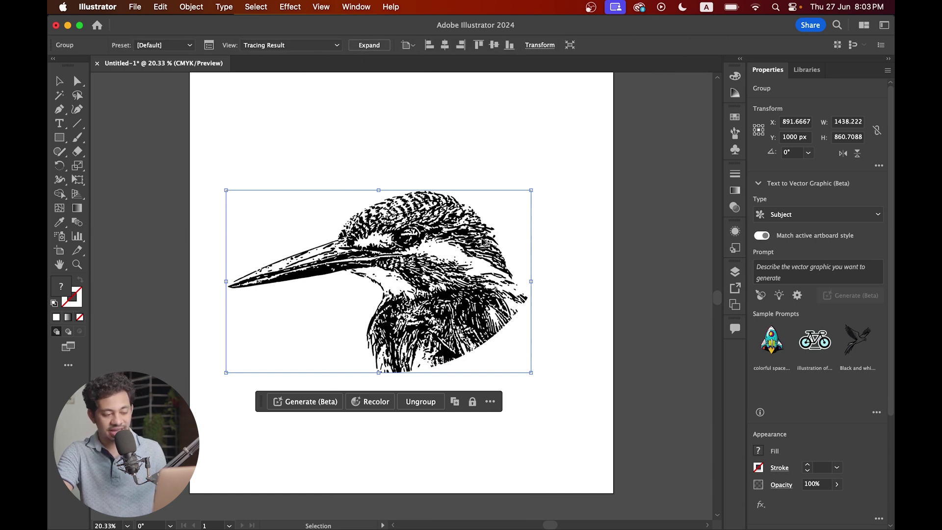
{"action": "scroll", "coordinate": [483, 241], "scroll_direction": "up", "scroll_amount": 10}
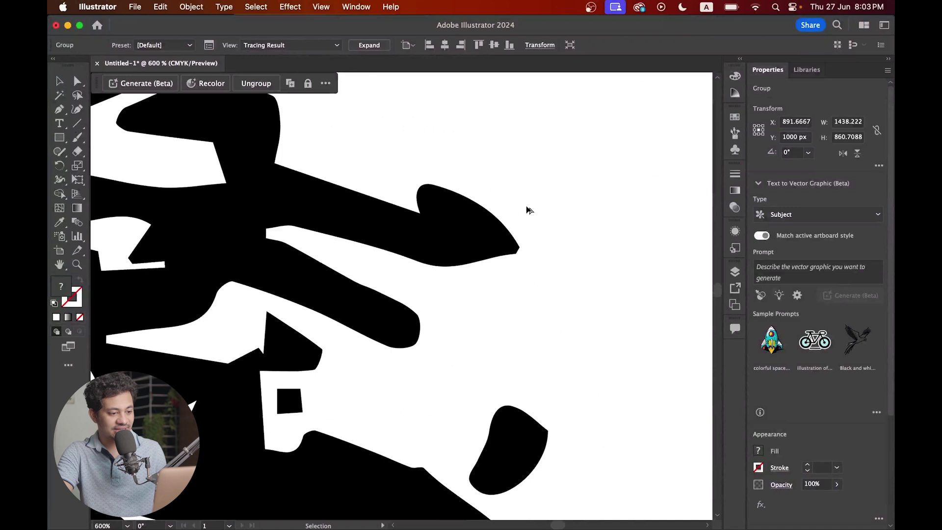
{"action": "scroll", "coordinate": [530, 210], "scroll_direction": "up", "scroll_amount": 15}
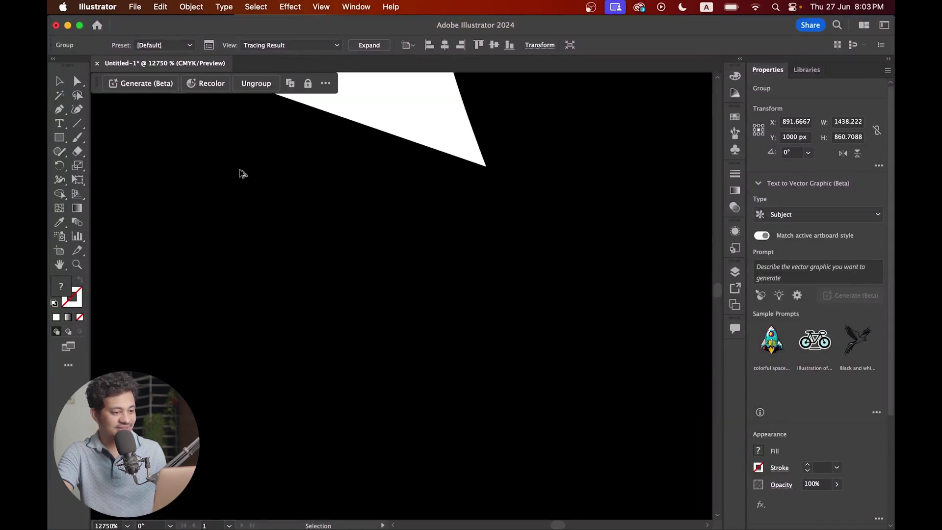
{"action": "scroll", "coordinate": [509, 160], "scroll_direction": "down", "scroll_amount": 15}
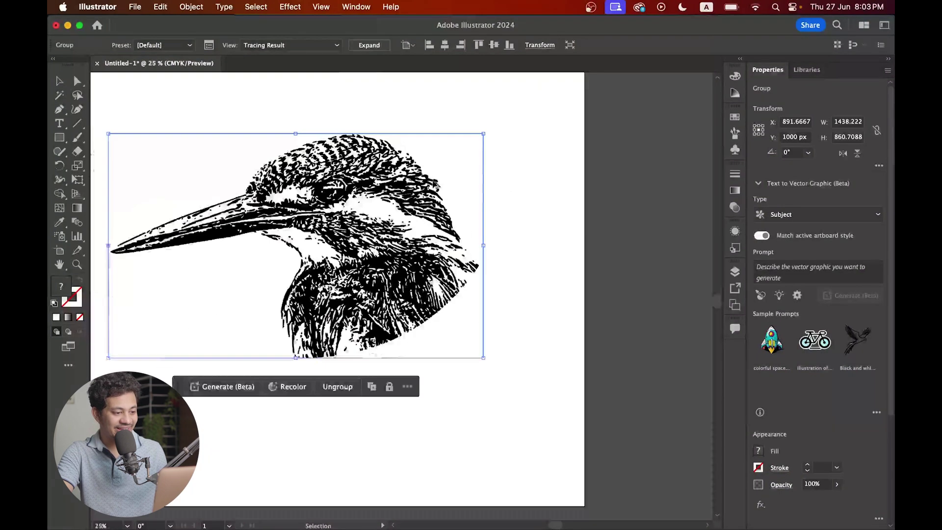
{"action": "scroll", "coordinate": [407, 194], "scroll_direction": "down", "scroll_amount": 2}
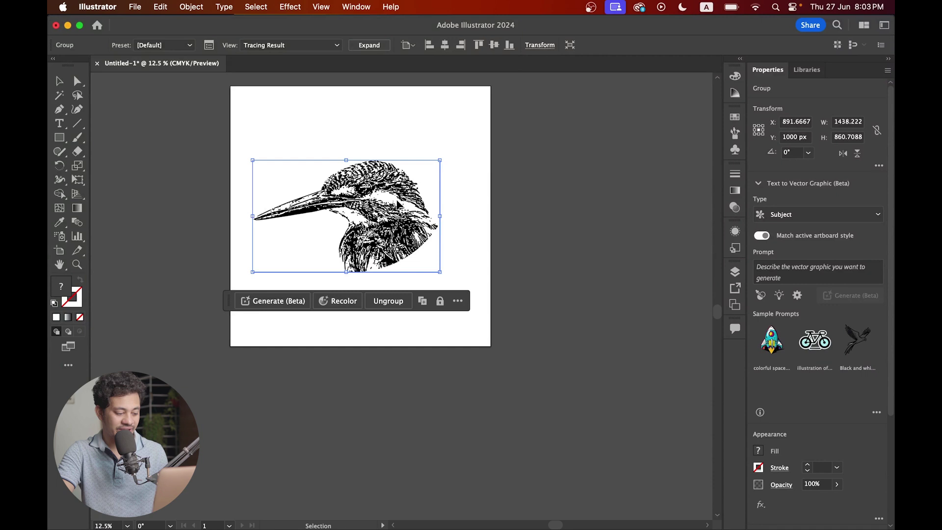
{"action": "scroll", "coordinate": [397, 203], "scroll_direction": "up", "scroll_amount": 2}
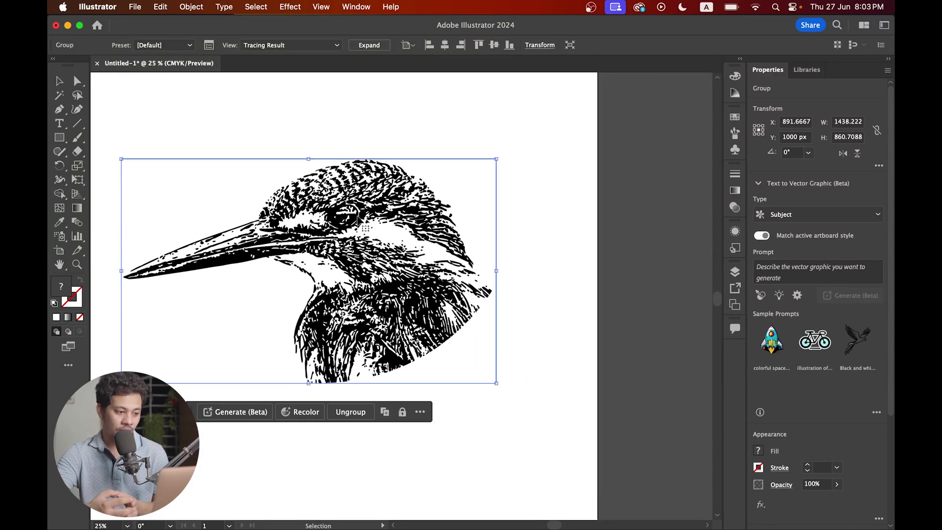
- In Image Trace Advanced options, set Noise 1 px, Corners 63%, Threshold 109, and tick Ignore Color
{"action": "left_click", "coordinate": [209, 45]}
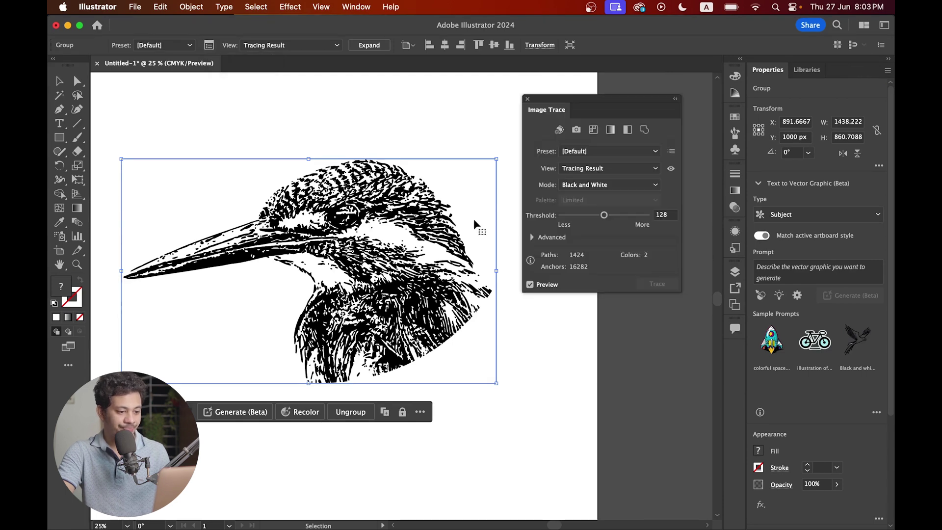
{"action": "left_click", "coordinate": [532, 238]}
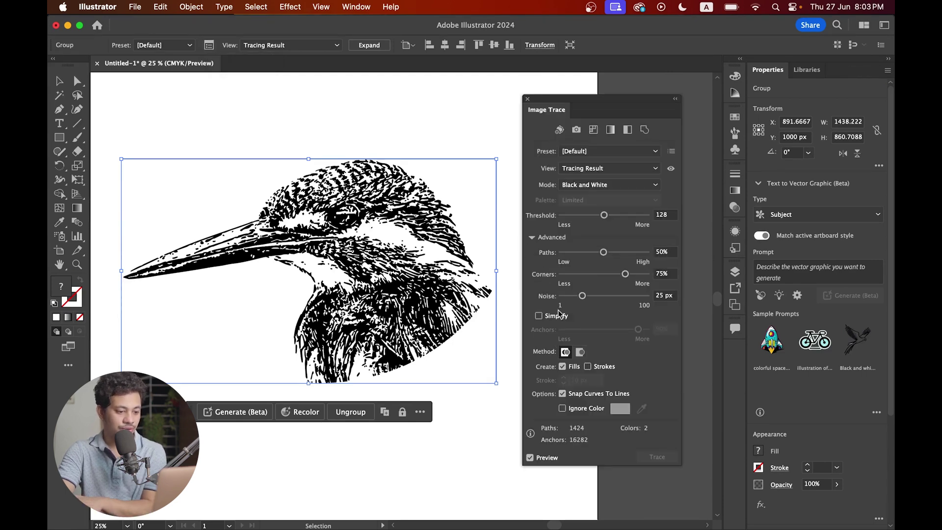
{"action": "left_click_drag", "start_coordinate": [576, 296], "coordinate": [569, 297]}
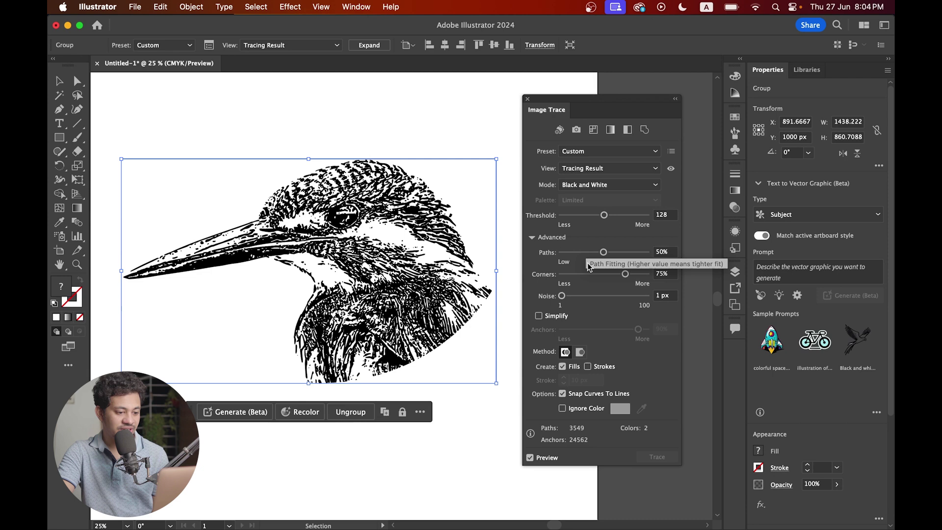
{"action": "left_click", "coordinate": [617, 278]}
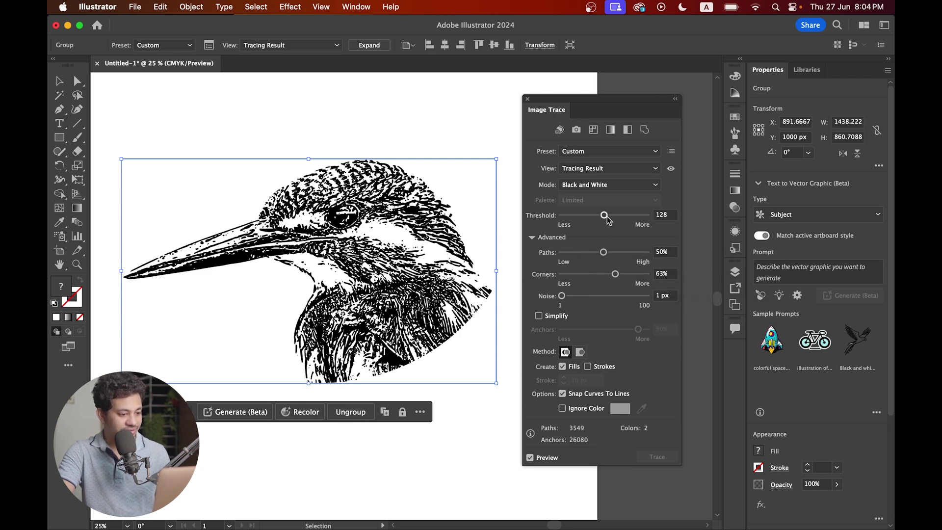
{"action": "left_click_drag", "start_coordinate": [607, 220], "coordinate": [599, 219]}
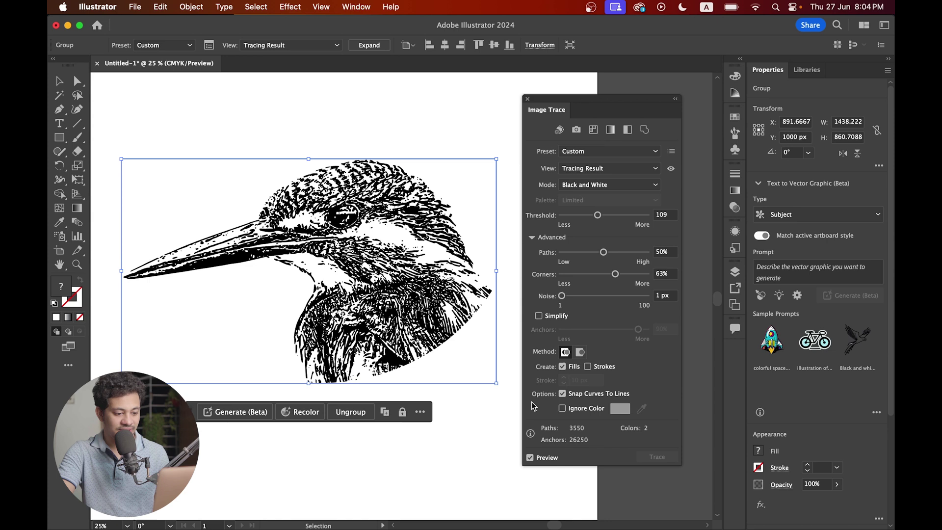
{"action": "left_click", "coordinate": [563, 409]}
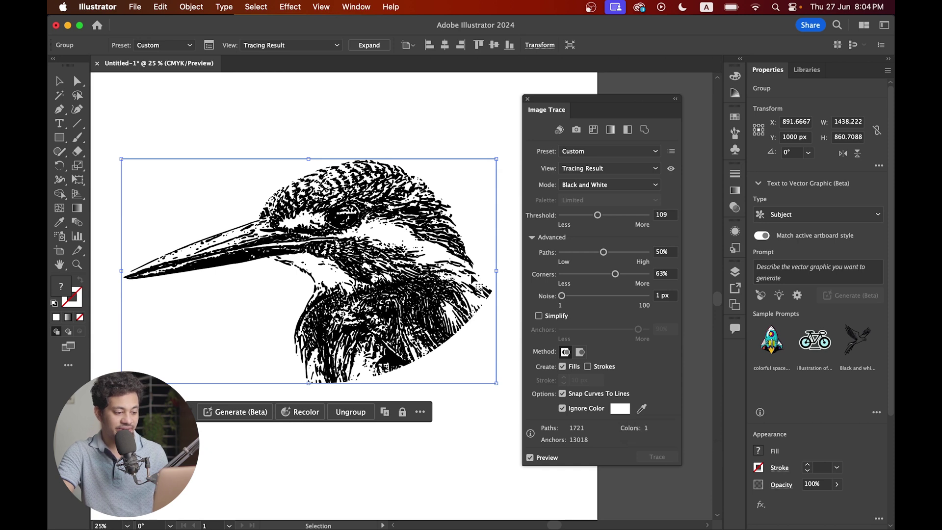
- Try moving the traced bird off the artboard, then undo it back into place
{"action": "scroll", "coordinate": [392, 250], "scroll_direction": "right", "scroll_amount": 5}
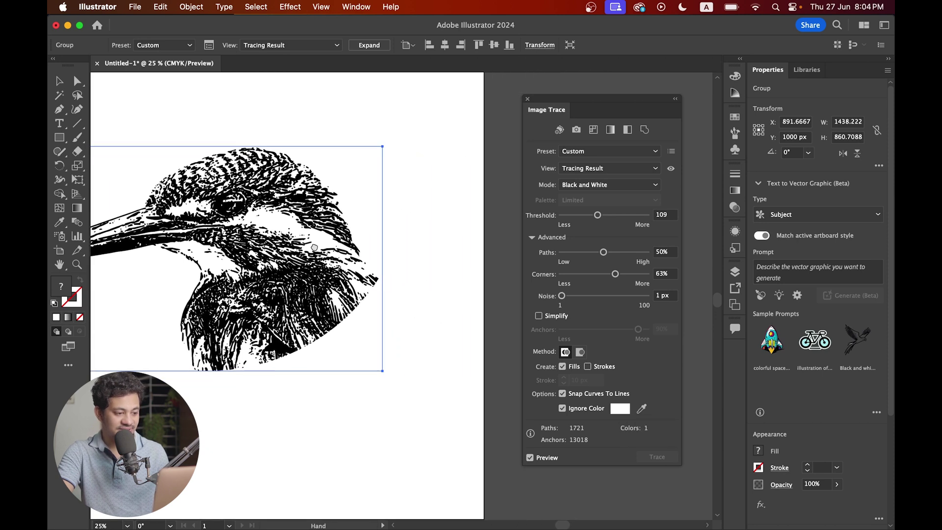
{"action": "scroll", "coordinate": [391, 251], "scroll_direction": "down", "scroll_amount": 1}
{"action": "scroll", "coordinate": [391, 251], "scroll_direction": "right", "scroll_amount": 2}
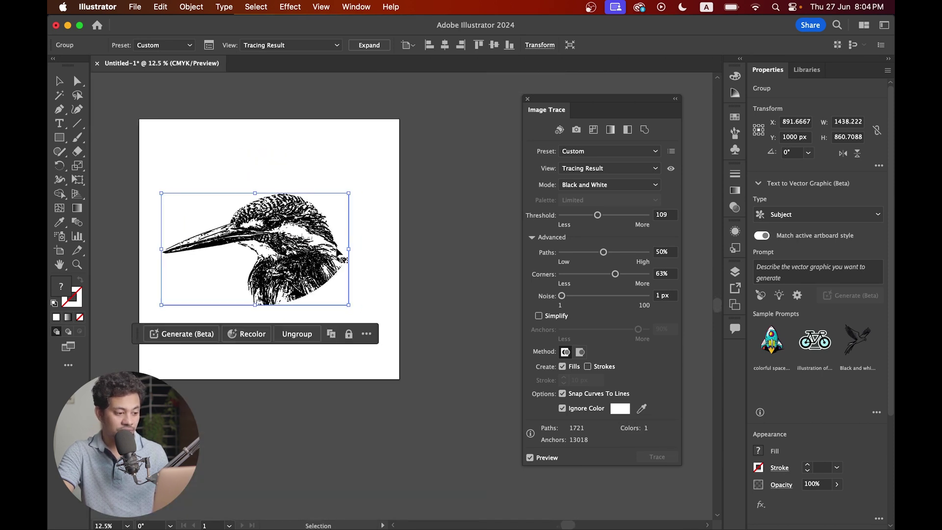
{"action": "mouse_move", "coordinate": [280, 259]}
{"action": "left_mouse_down"}
{"action": "mouse_move", "coordinate": [441, 260]}
{"action": "mouse_move", "coordinate": [462, 240]}
{"action": "mouse_move", "coordinate": [470, 279]}
{"action": "mouse_move", "coordinate": [486, 226]}
{"action": "left_mouse_up"}
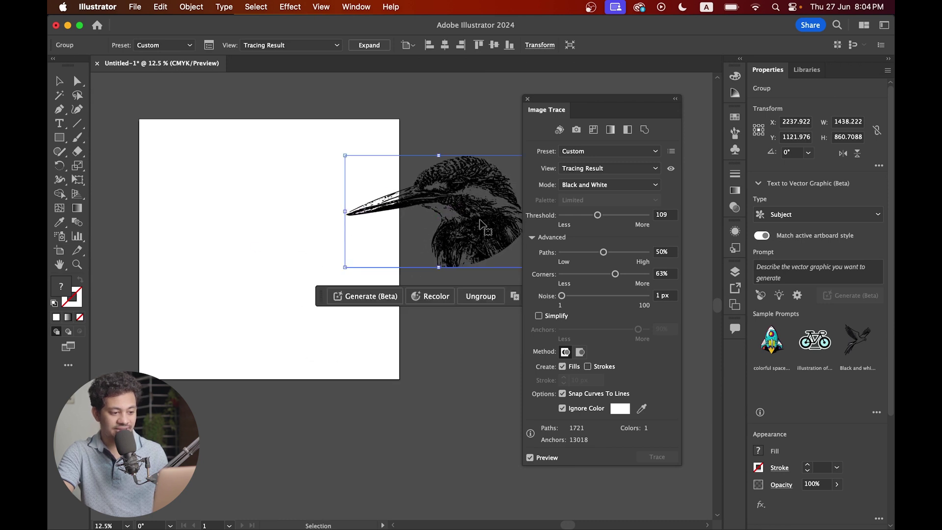
{"action": "scroll", "coordinate": [487, 201], "scroll_direction": "up", "scroll_amount": 3}
{"action": "scroll", "coordinate": [439, 195], "scroll_direction": "down", "scroll_amount": 2}
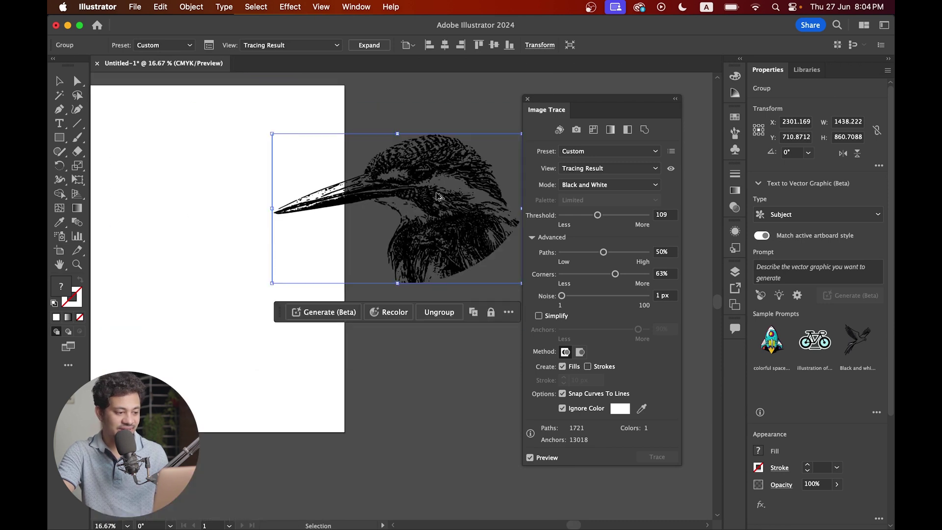
{"action": "key", "text": "super+z"}
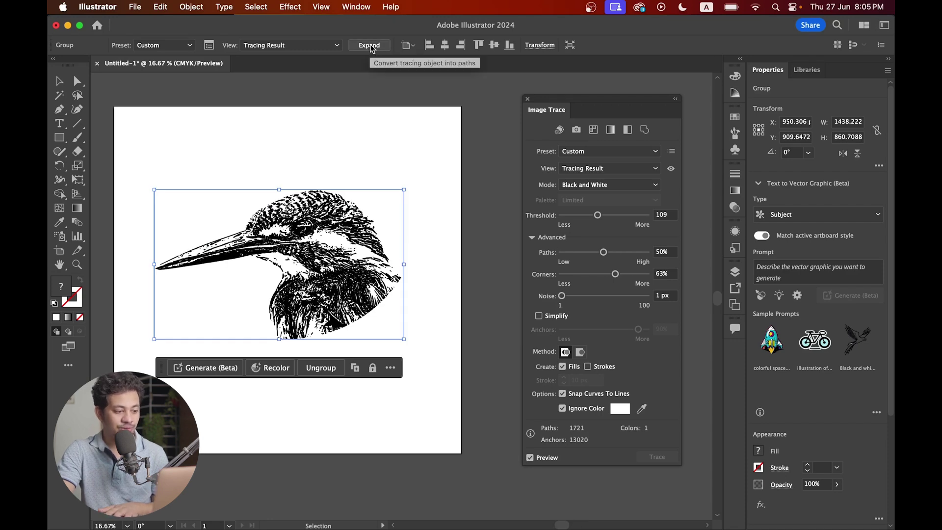
- Expand the trace and drag its corners to scale it to about 2890 × 1753 px
{"action": "left_click", "coordinate": [370, 46]}
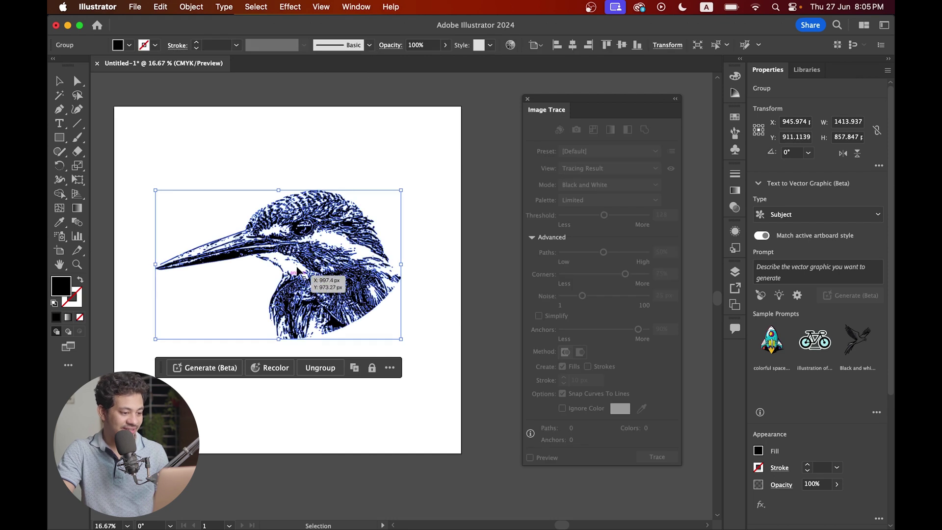
{"action": "left_click_drag", "start_coordinate": [403, 194], "coordinate": [434, 174]}
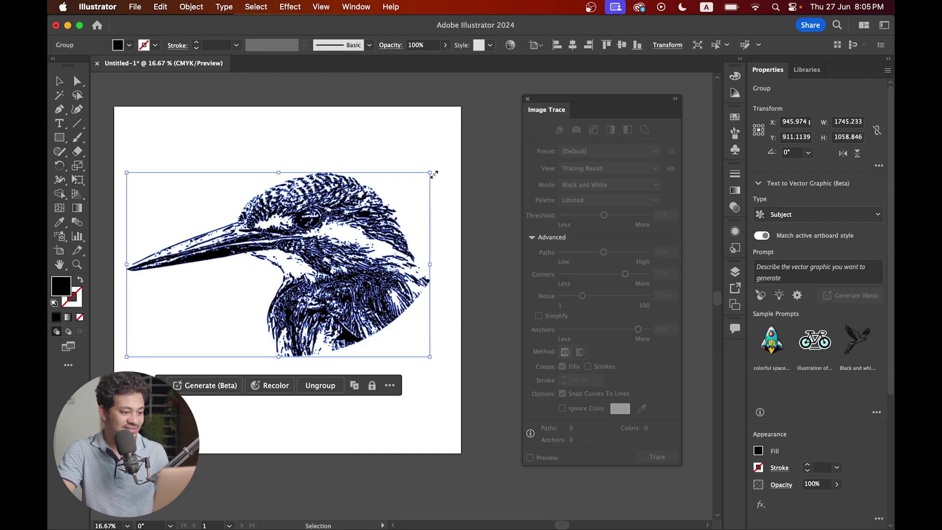
{"action": "left_click_drag", "start_coordinate": [430, 358], "coordinate": [530, 430]}
{"action": "scroll", "coordinate": [444, 206], "scroll_direction": "up", "scroll_amount": 3}
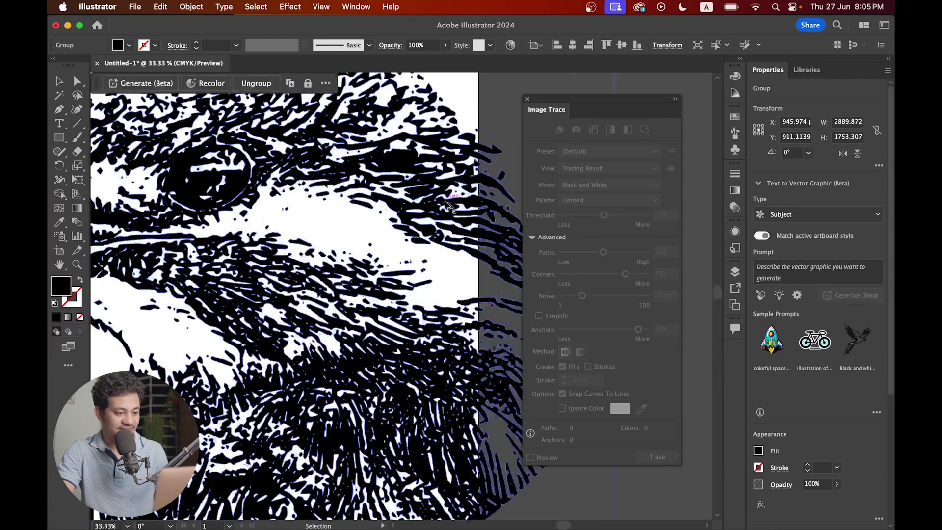
{"action": "scroll", "coordinate": [444, 206], "scroll_direction": "down", "scroll_amount": 2}
{"action": "scroll", "coordinate": [444, 207], "scroll_direction": "up", "scroll_amount": 1}
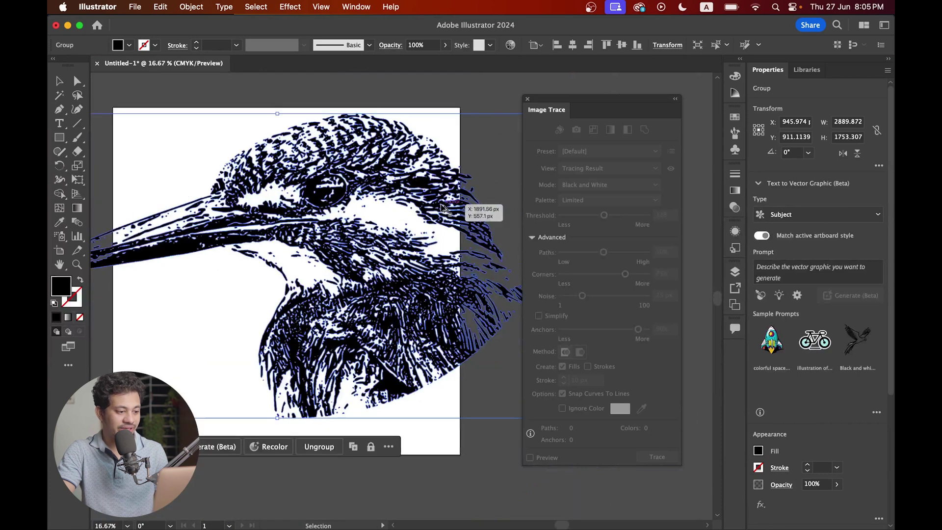
{"action": "scroll", "coordinate": [417, 209], "scroll_direction": "down", "scroll_amount": 1}
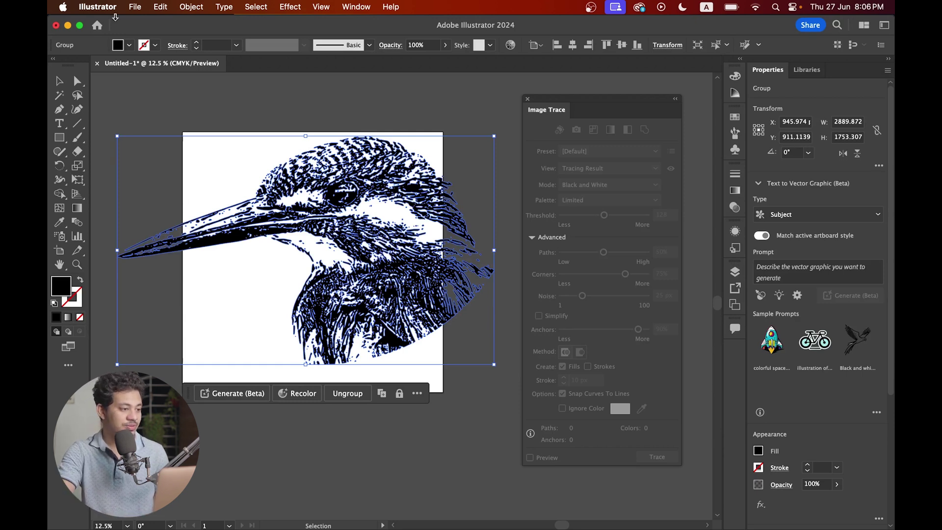
{"action": "left_click", "coordinate": [135, 7]}
{"action": "mouse_move", "coordinate": [194, 274]}
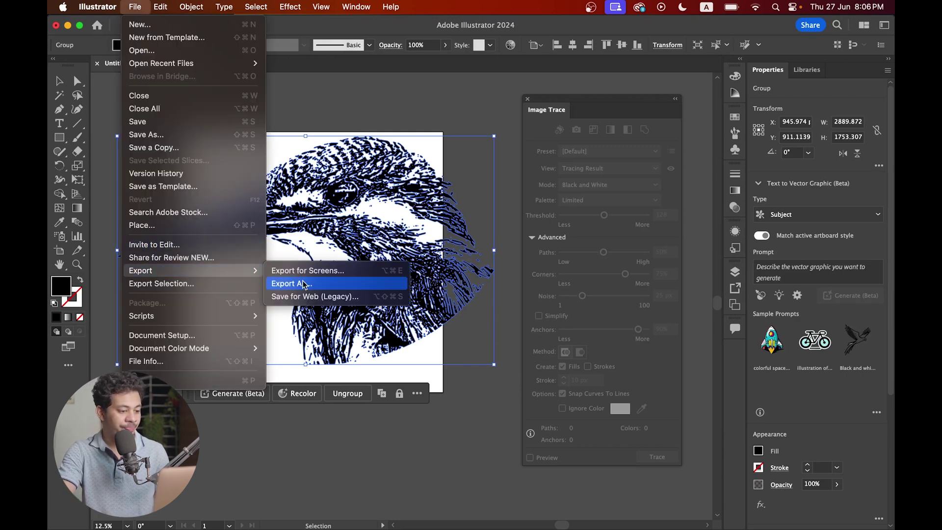
{"action": "left_click", "coordinate": [359, 230]}
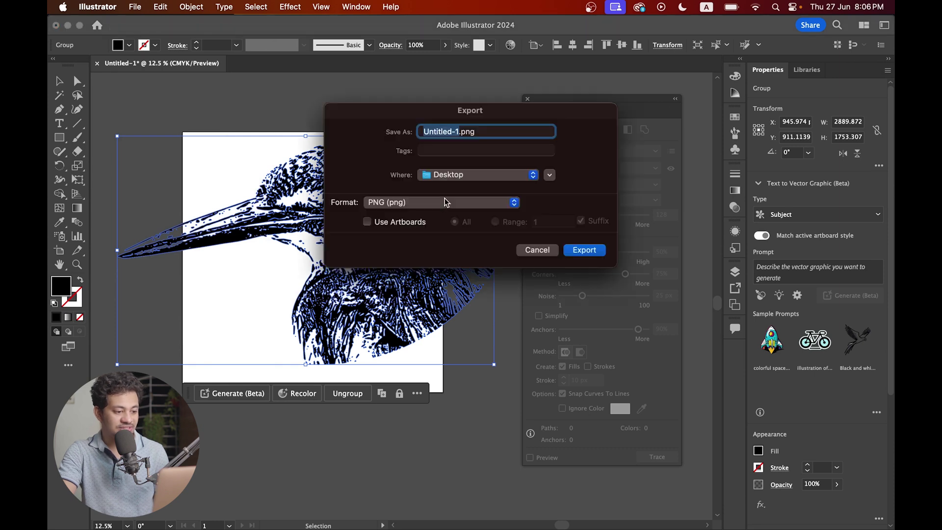
{"action": "left_click", "coordinate": [412, 204]}
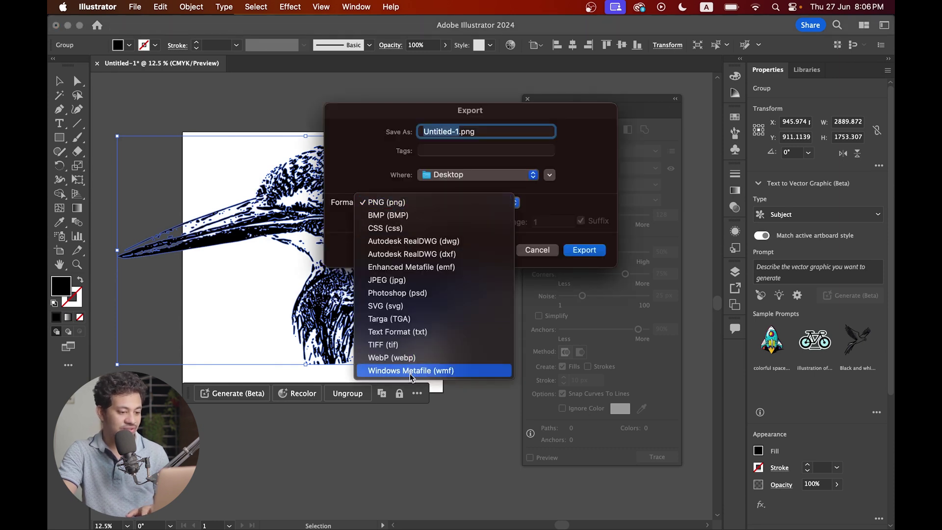
{"action": "left_click", "coordinate": [538, 251]}
{"action": "left_click", "coordinate": [135, 7]}
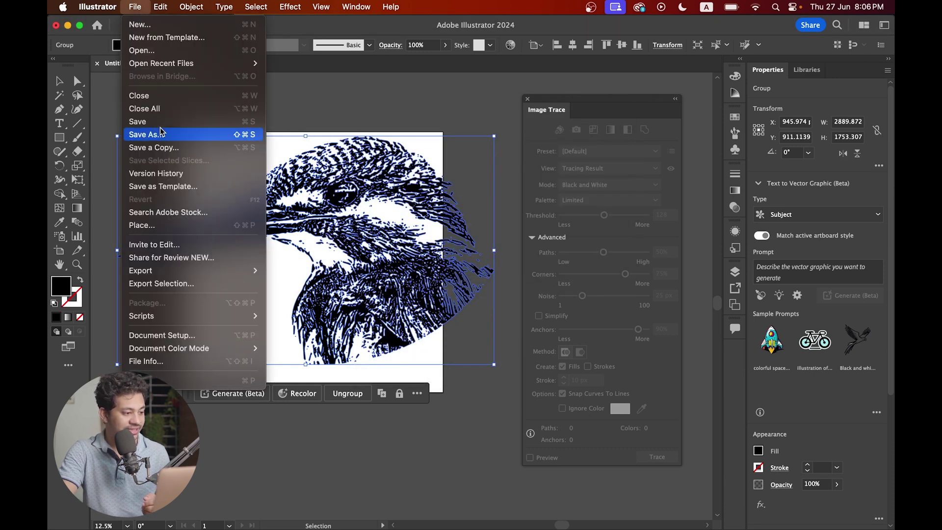
{"action": "left_click", "coordinate": [162, 140]}
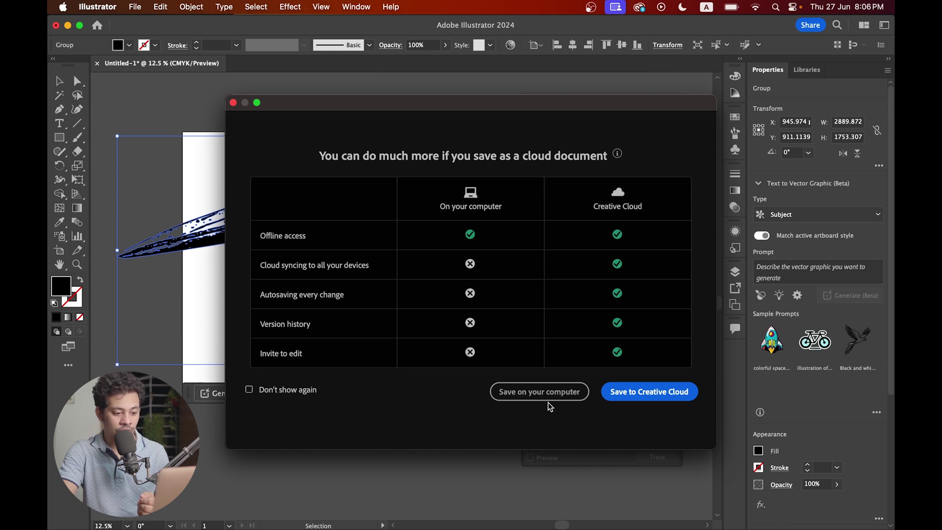
{"action": "left_click", "coordinate": [537, 392]}
{"action": "left_click", "coordinate": [486, 202]}
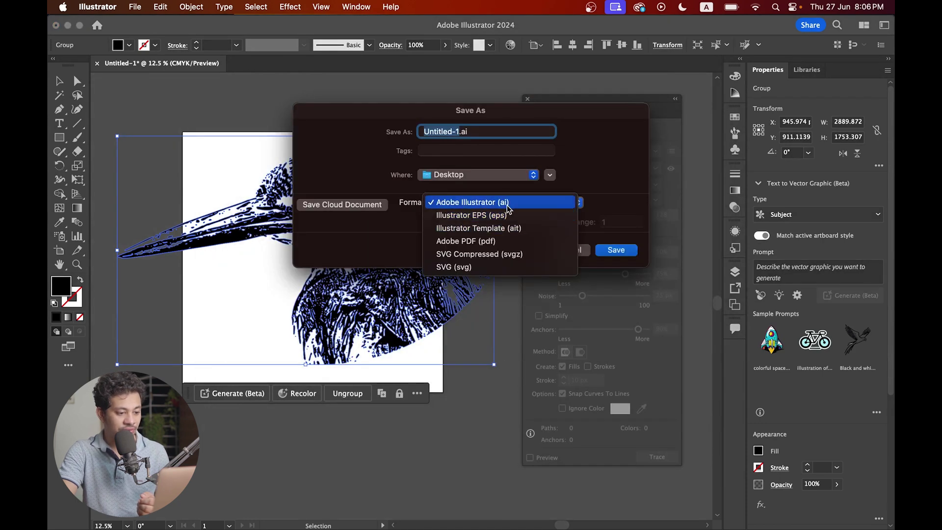
{"action": "left_click", "coordinate": [586, 185]}
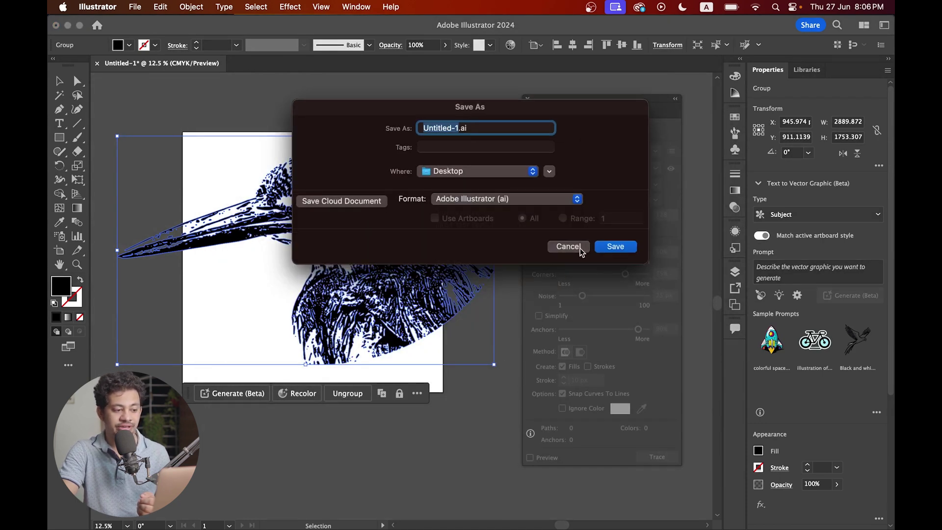